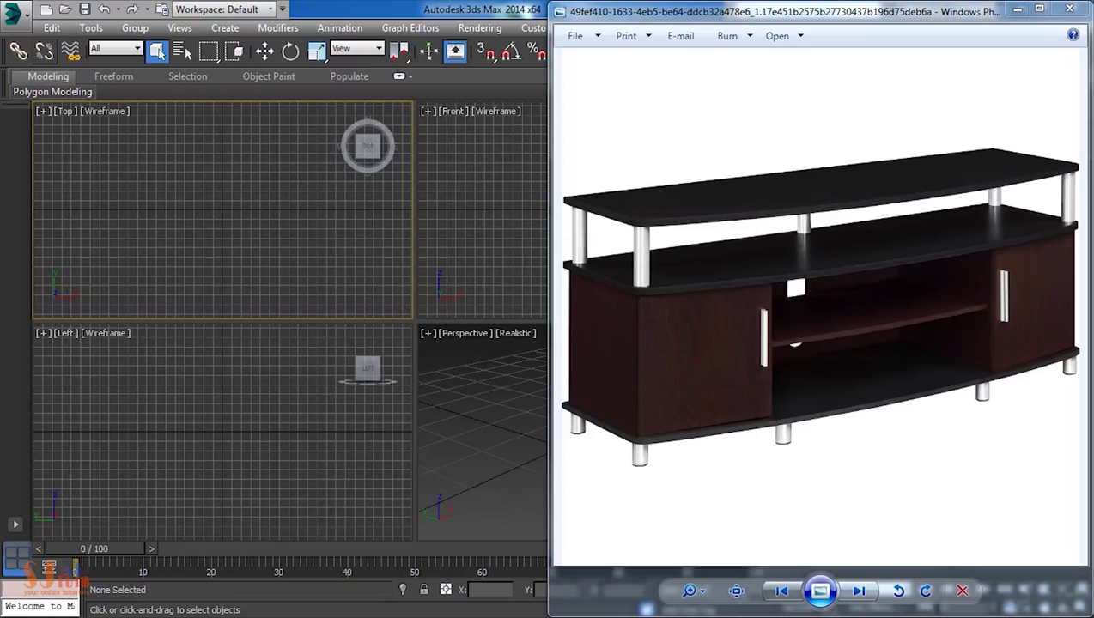
# Finish the 48 × 16 × 1 inch box, maximize the Perspective view and switch to Move.
pyautogui.click(723, 280)
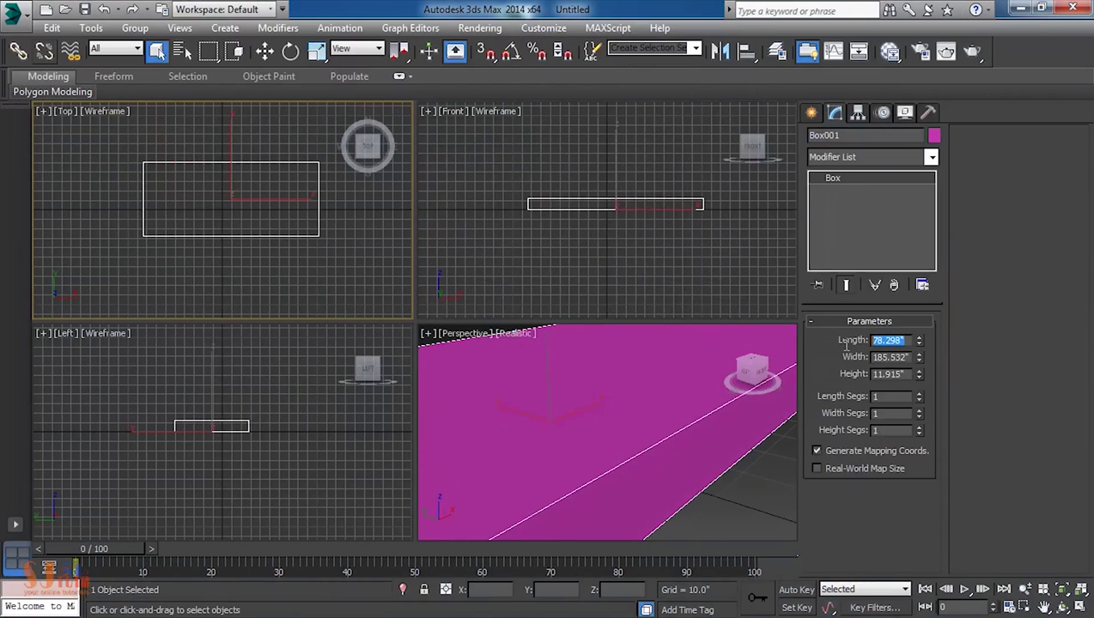
pyautogui.press('Return')
pyautogui.hotkey('alt', 'w')
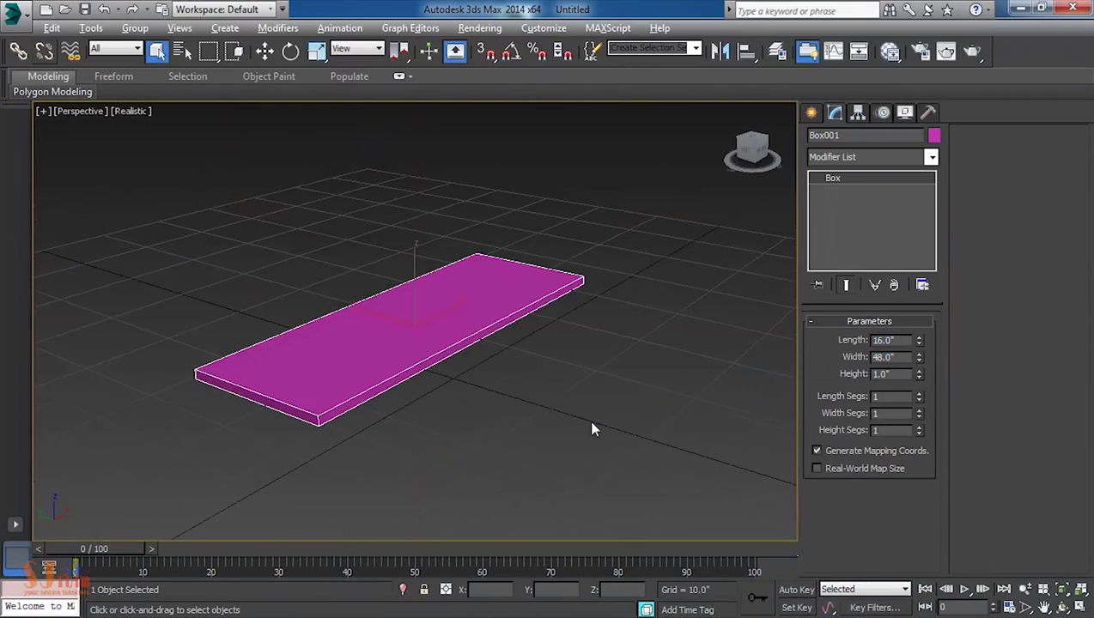
pyautogui.press('w')
pyautogui.keyDown('alt'); pyautogui.moveTo(546, 516); pyautogui.dragTo(469, 318, button='middle'); pyautogui.keyUp('alt')
# Convert the box to Editable Poly, loop its edges to curve the front, then clone two copies upward.
pyautogui.rightClick(469, 318)
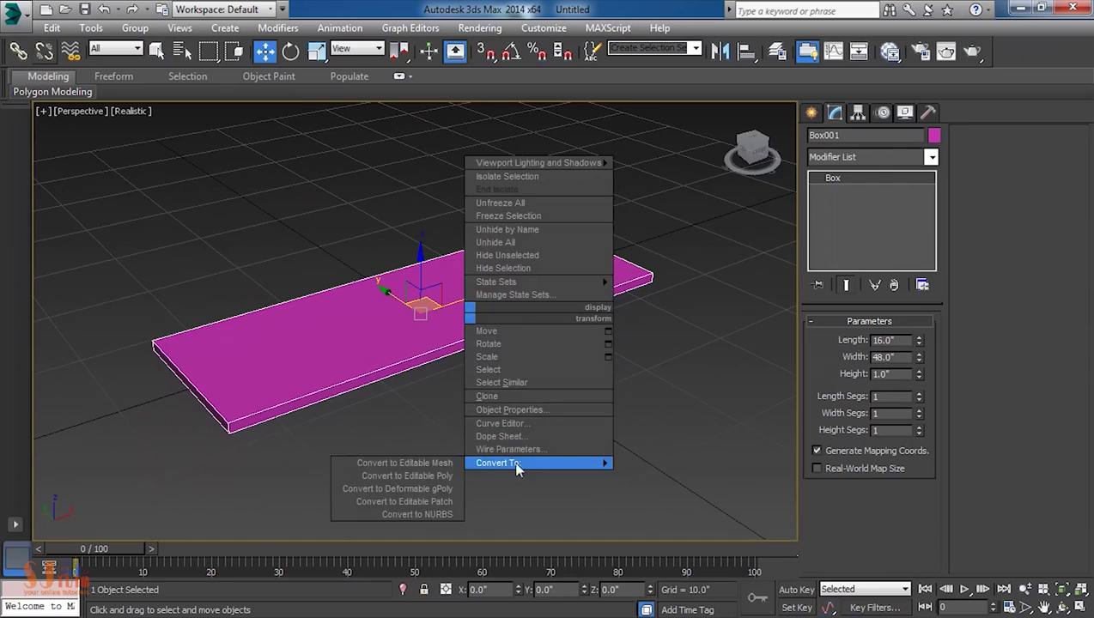
pyautogui.click(411, 472)
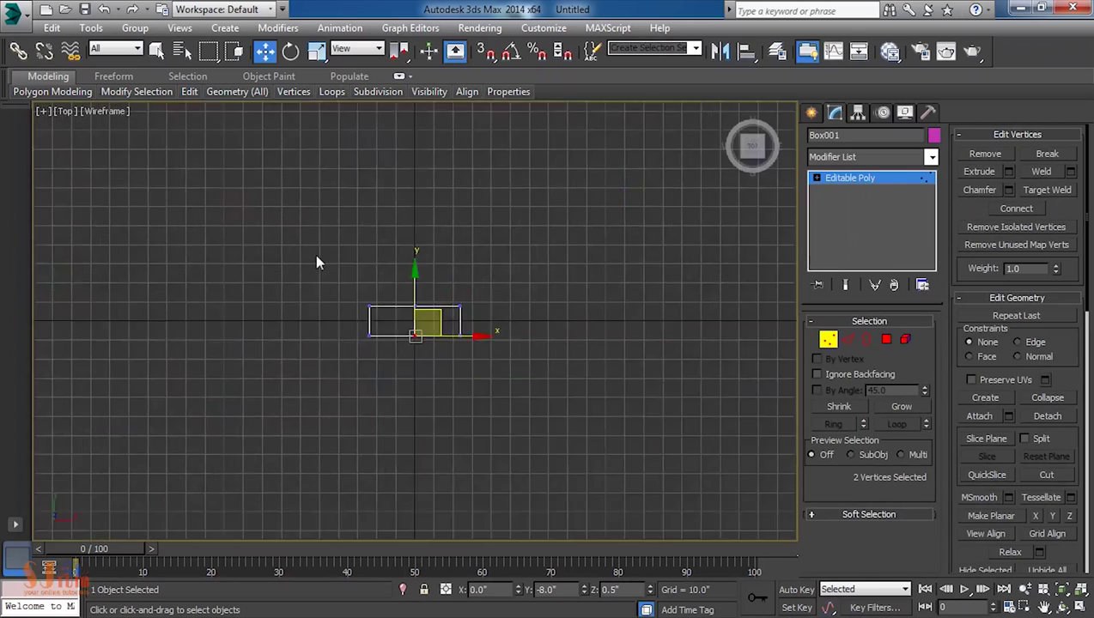
pyautogui.click(849, 340)
pyautogui.click(898, 424)
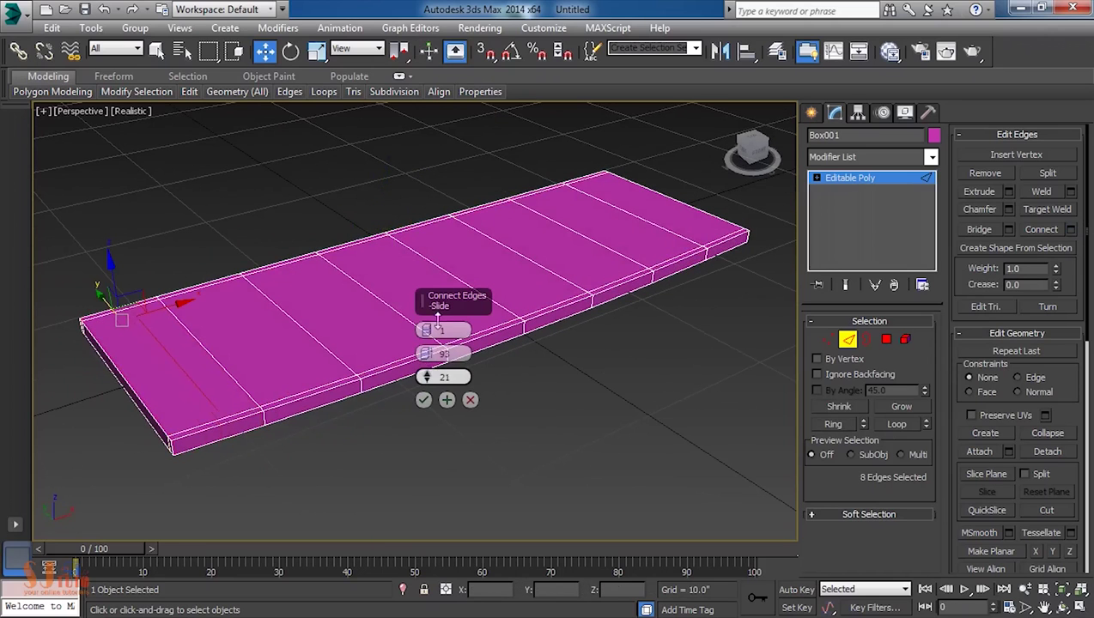
pyautogui.keyDown('alt'); pyautogui.moveTo(534, 117); pyautogui.dragTo(526, 429, button='middle'); pyautogui.keyUp('alt')
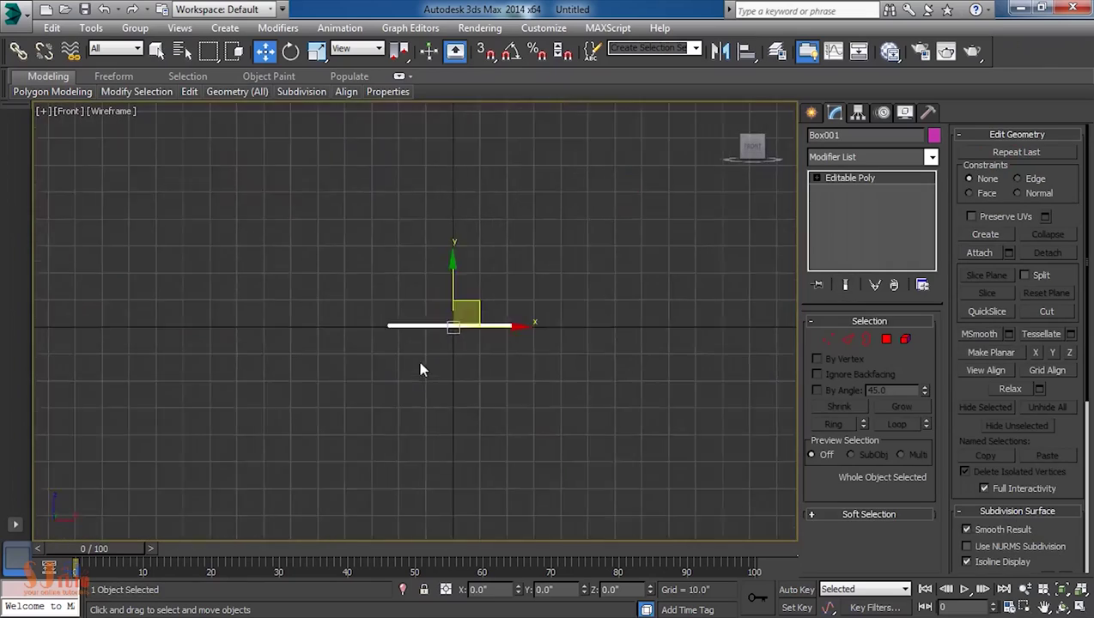
pyautogui.keyDown('shift'); pyautogui.moveTo(434, 315); pyautogui.dragTo(434, 227); pyautogui.keyUp('shift')
pyautogui.press('Return')
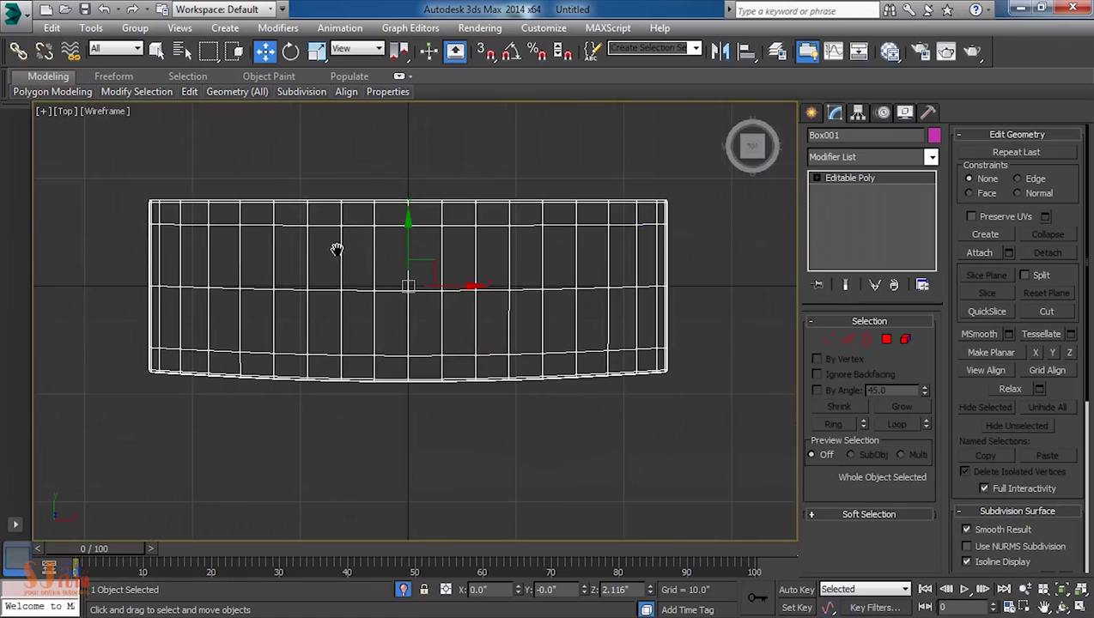
# With snapping on, draw a box between the shelf corners and set its height to 12 inches.
pyautogui.click(811, 113)
pyautogui.click(840, 215)
pyautogui.rightClick(486, 51)
pyautogui.click(672, 200)
pyautogui.moveTo(156, 205); pyautogui.dragTo(659, 364)
pyautogui.click(666, 313)
pyautogui.click(836, 116)
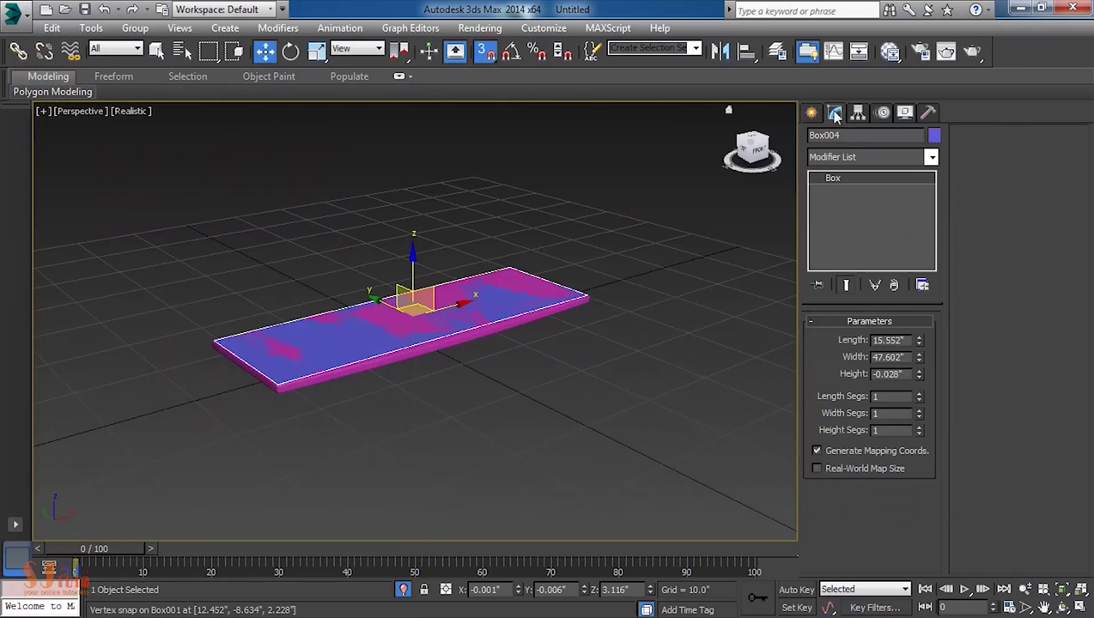
pyautogui.moveTo(919, 378)
pyautogui.mouseDown()
pyautogui.moveTo(919, 335)
pyautogui.moveTo(904, 390)
pyautogui.mouseUp()
# Check the cabinet box in the front, top and perspective views, then select it for conversion.
pyautogui.press('f')
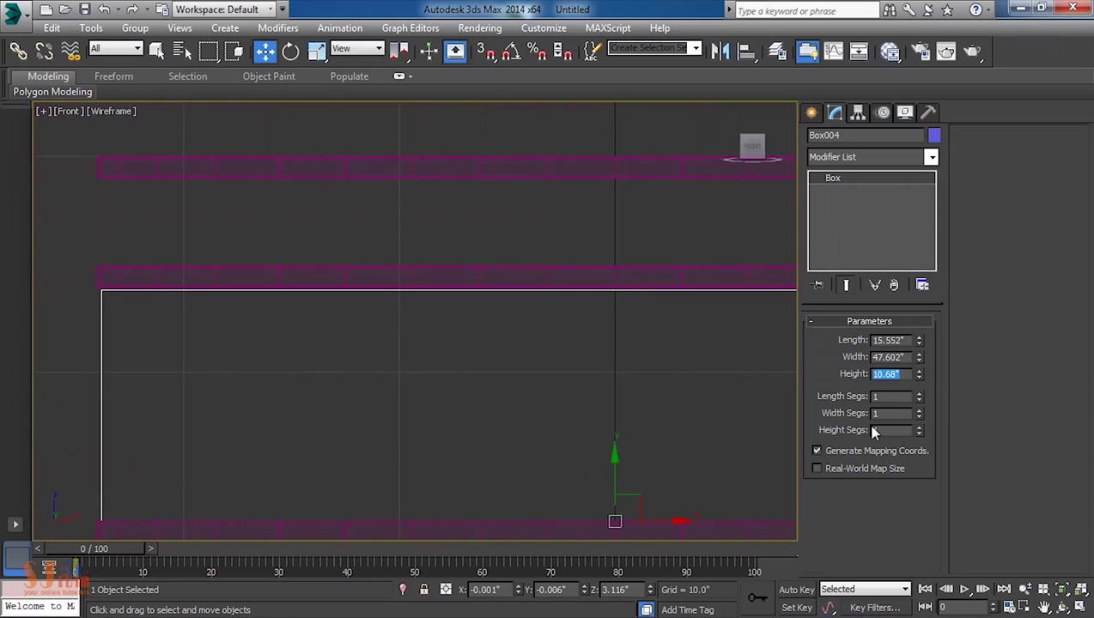
pyautogui.scroll(-3, 490, 314)
pyautogui.scroll(5, 516, 322)
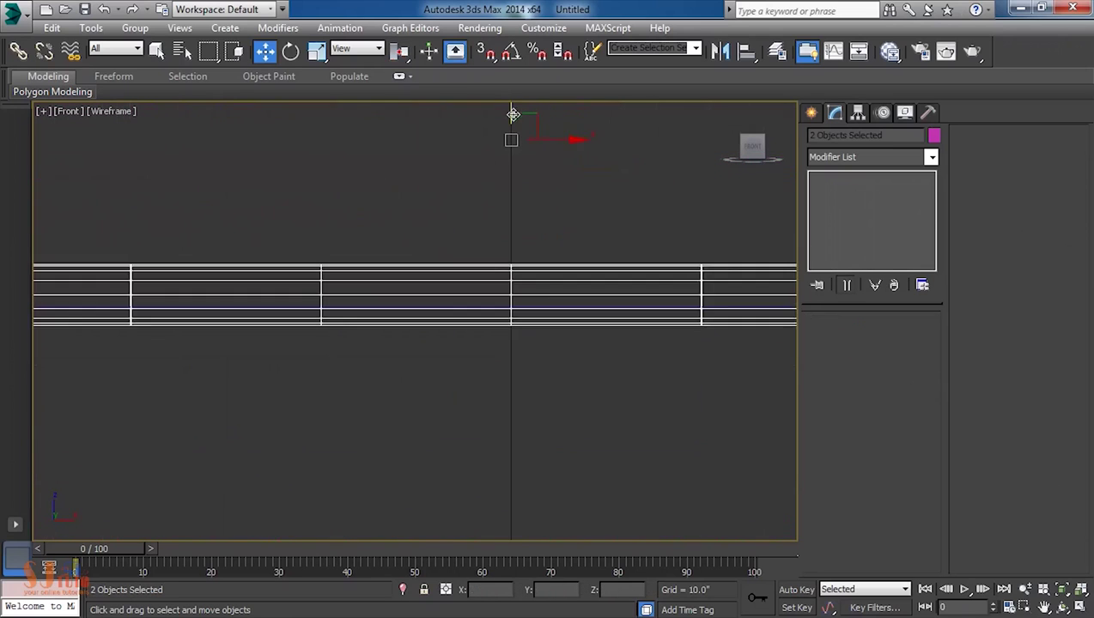
pyautogui.press('p')
pyautogui.press('t')
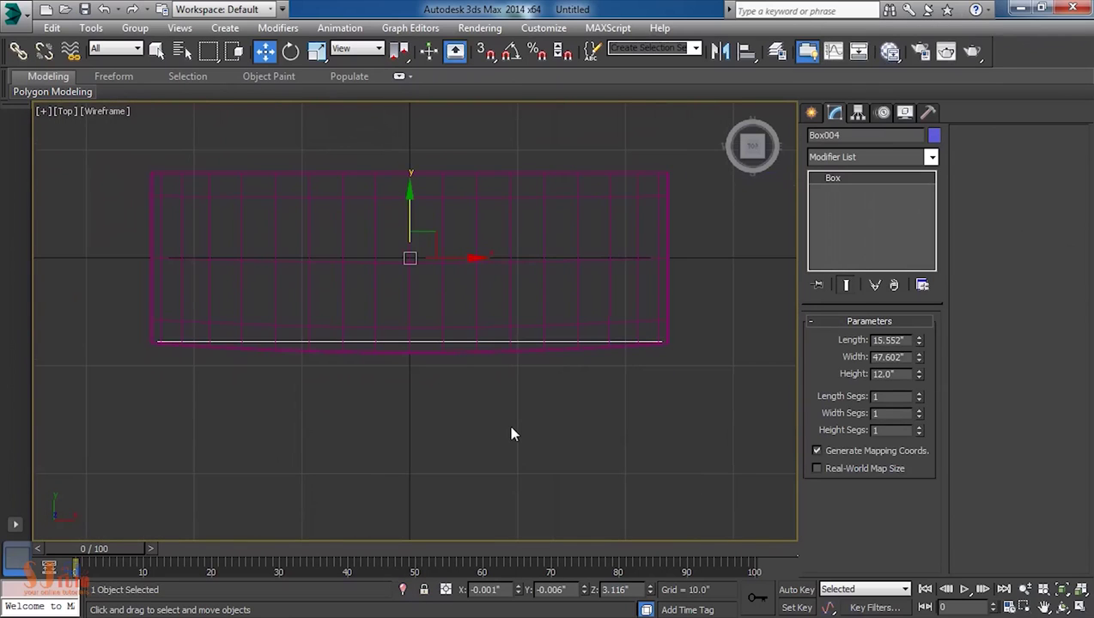
pyautogui.hotkey('alt', 'w')
pyautogui.click(509, 426)
pyautogui.hotkey('alt', 'w')
pyautogui.rightClick(518, 318)
pyautogui.click(842, 429)
# Connect divider edges, delete the front faces, and chamfer the divider edges 0.6 inch.
pyautogui.press('2')
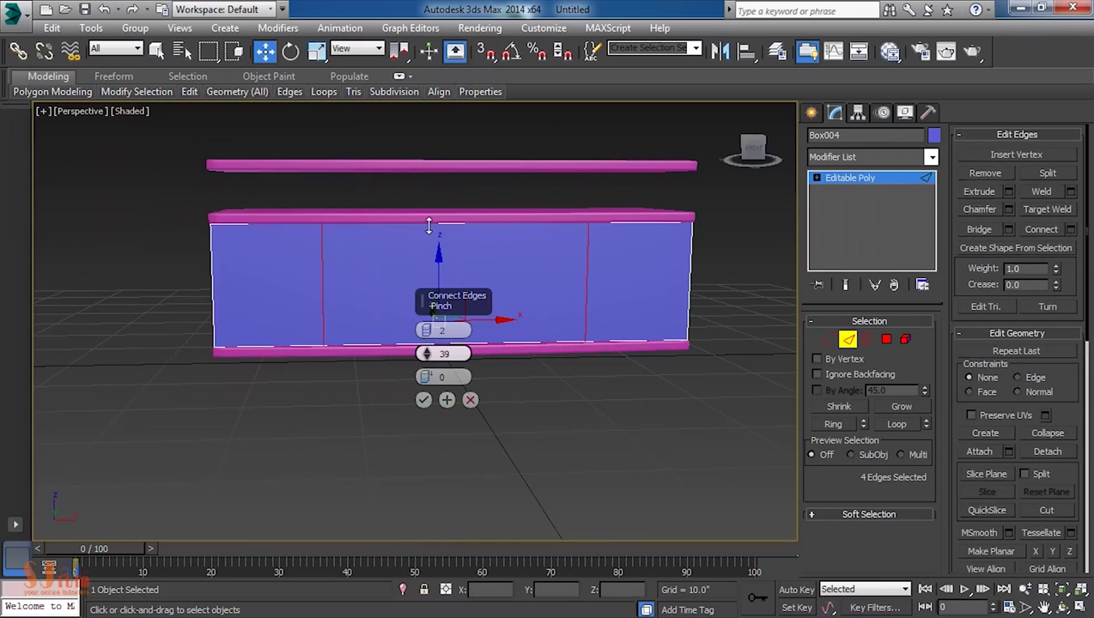
pyautogui.click(424, 400)
pyautogui.keyDown('alt'); pyautogui.moveTo(424, 404); pyautogui.dragTo(761, 400, button='middle'); pyautogui.keyUp('alt')
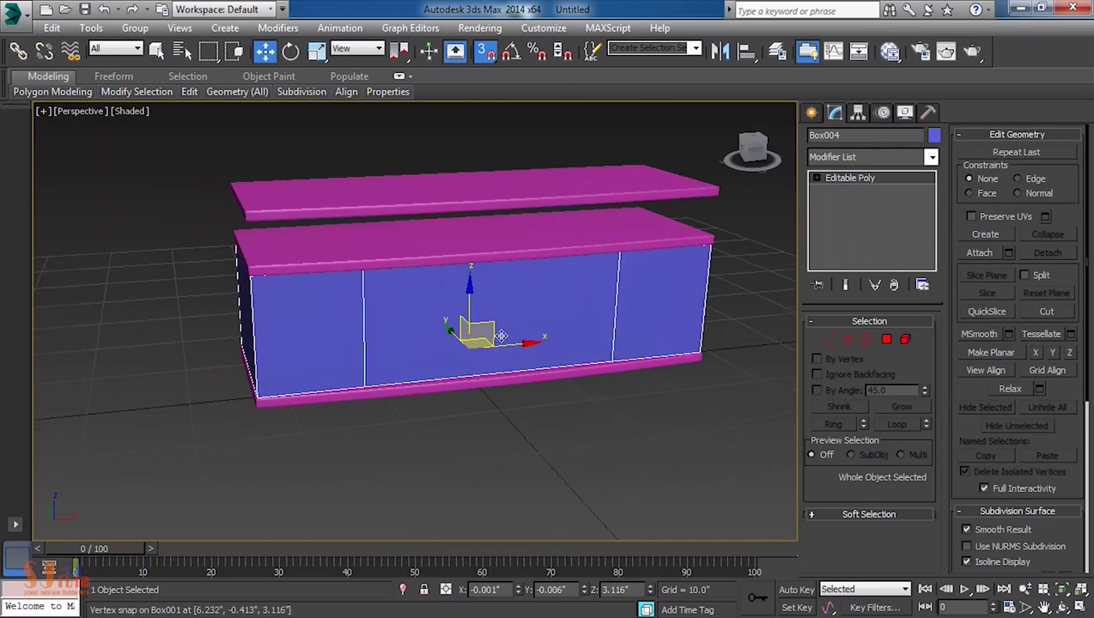
pyautogui.press('Delete')
pyautogui.keyDown('alt'); pyautogui.moveTo(305, 320); pyautogui.dragTo(427, 320, button='middle'); pyautogui.keyUp('alt')
pyautogui.press('2')
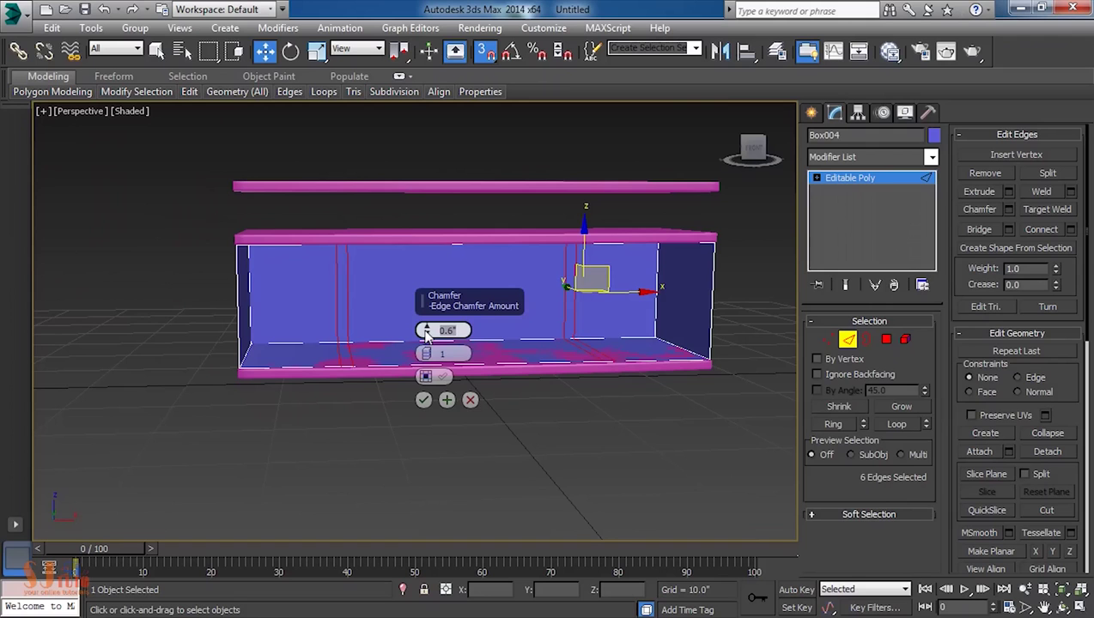
pyautogui.click(423, 400)
pyautogui.scroll(3, 371, 367)
# Add a Shell modifier to give the cabinet walls 0.6-inch thickness.
pyautogui.press('4')
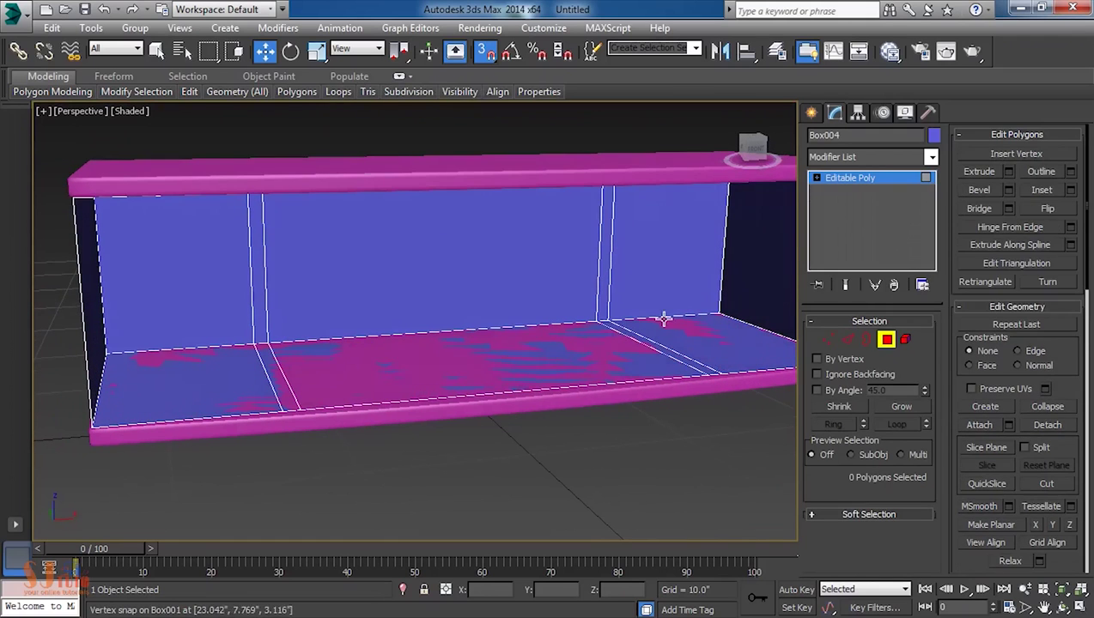
pyautogui.click(868, 158)
pyautogui.click(870, 174)
pyautogui.keyDown('alt'); pyautogui.moveTo(602, 327); pyautogui.dragTo(533, 225, button='middle'); pyautogui.keyUp('alt')
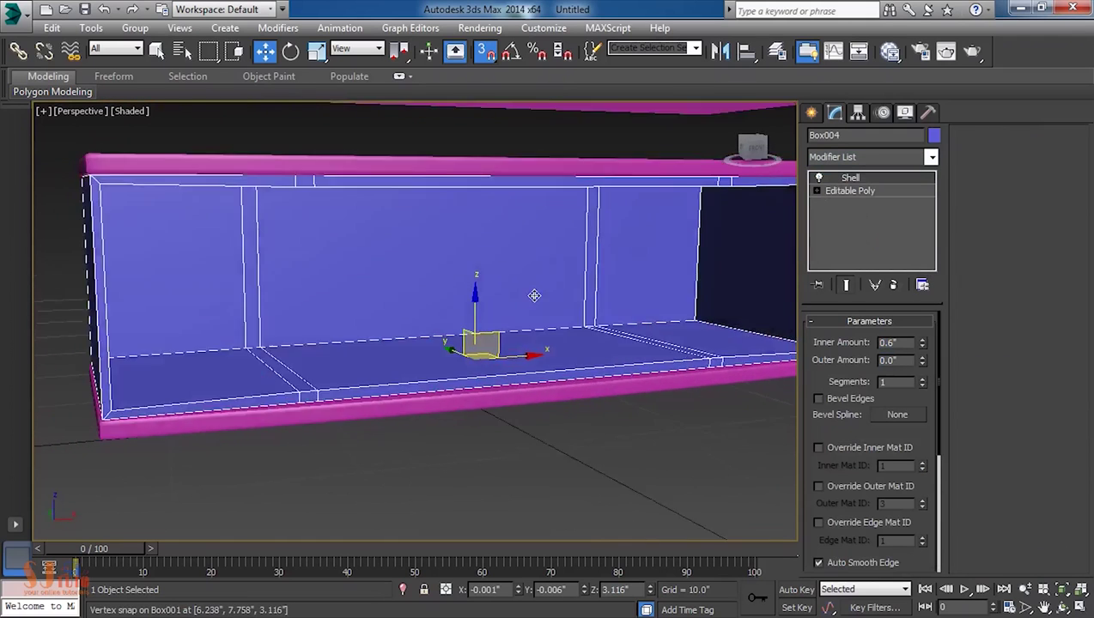
pyautogui.scroll(-5, 870, 446)
pyautogui.keyDown('alt'); pyautogui.moveTo(481, 344); pyautogui.dragTo(550, 343, button='middle'); pyautogui.keyUp('alt')
# Convert the shelled cabinet back to Editable Poly and inspect its inner wall polygons.
pyautogui.rightClick(545, 351)
pyautogui.click(486, 515)
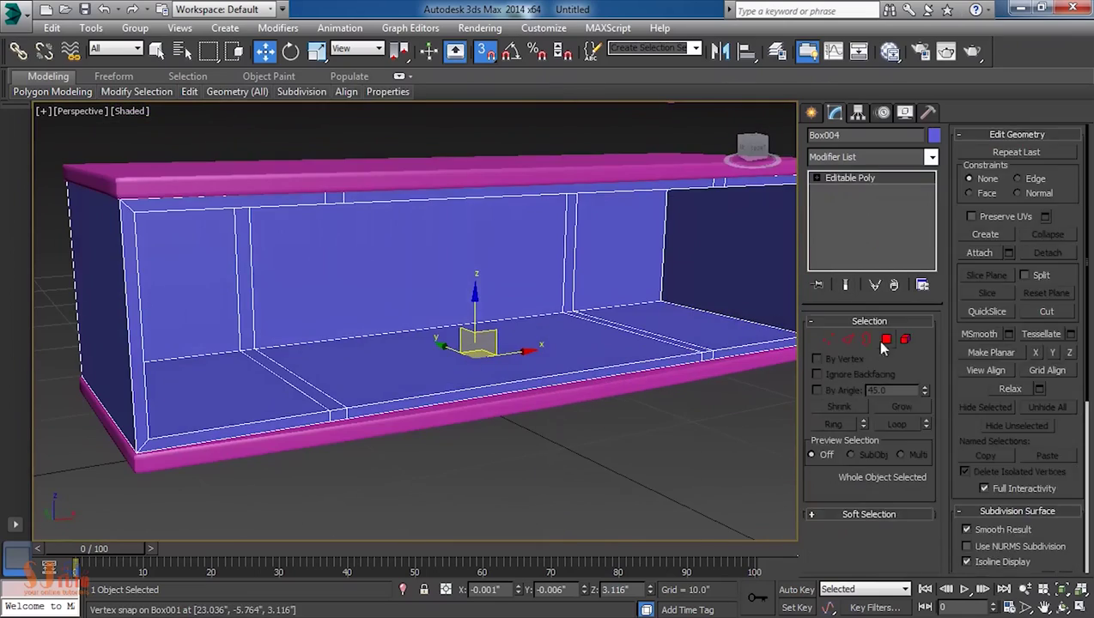
pyautogui.click(886, 340)
pyautogui.keyDown('alt'); pyautogui.moveTo(859, 258); pyautogui.dragTo(652, 176, button='middle'); pyautogui.keyUp('alt')
pyautogui.click(667, 269)
pyautogui.moveTo(666, 269)
pyautogui.keyDown('alt'); pyautogui.mouseDown(button='middle')
pyautogui.moveTo(319, 299)
pyautogui.moveTo(635, 318)
pyautogui.mouseUp(button='middle'); pyautogui.keyUp('alt')
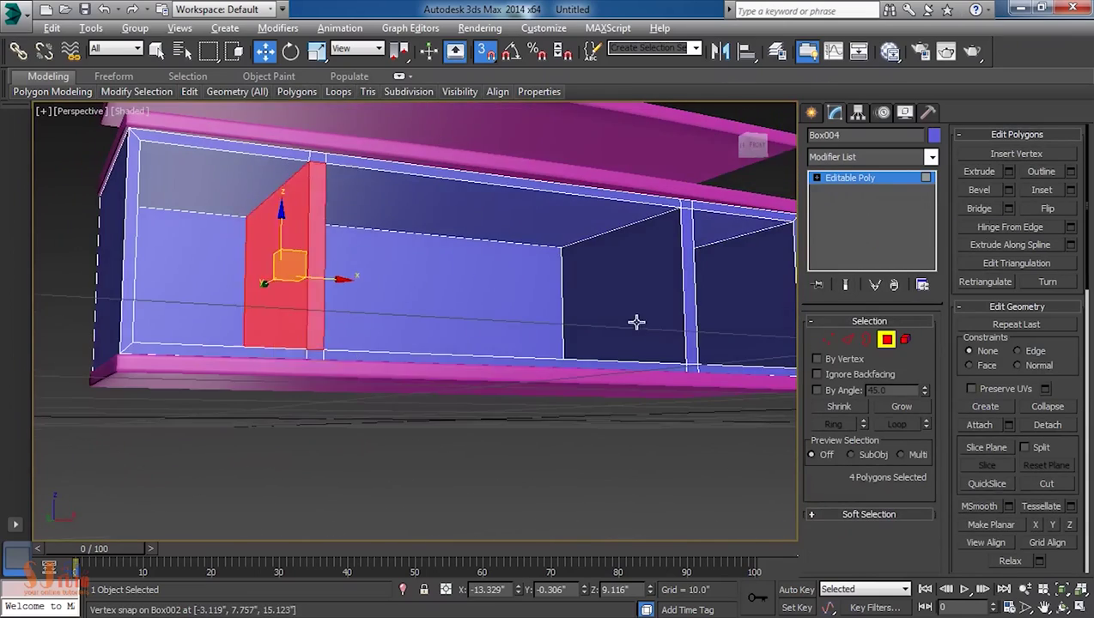
pyautogui.hotkey('alt', 'w')
pyautogui.hotkey('alt', 'w')
pyautogui.click(812, 113)
# Draw a plane from the cabinet's top-left corner and isolate it to shape the inner shelf edges.
pyautogui.click(899, 284)
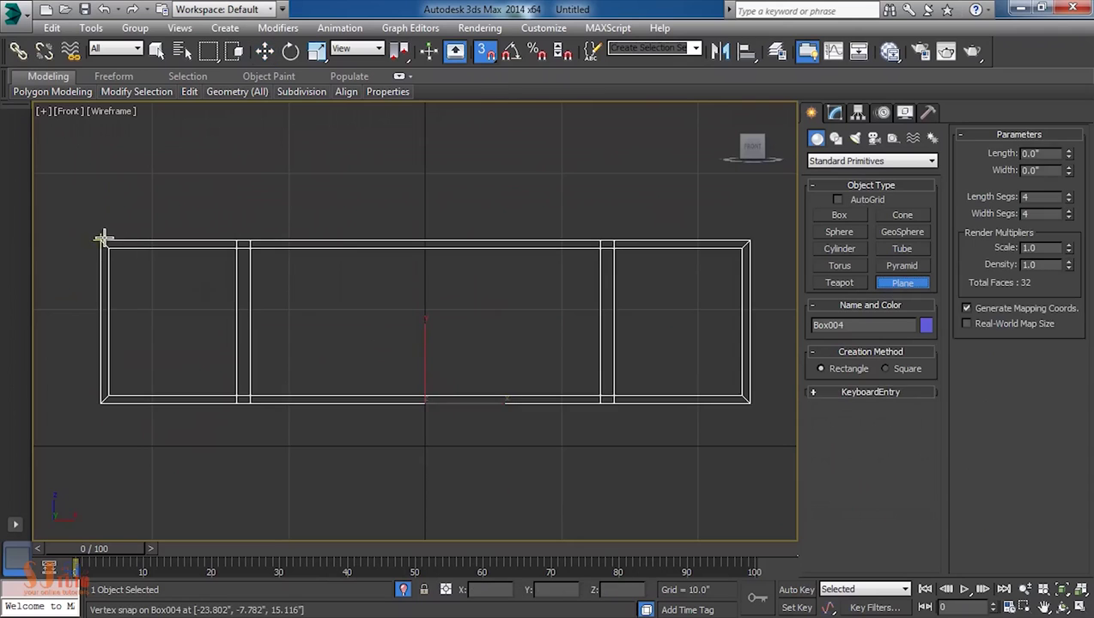
pyautogui.moveTo(101, 242); pyautogui.dragTo(248, 403)
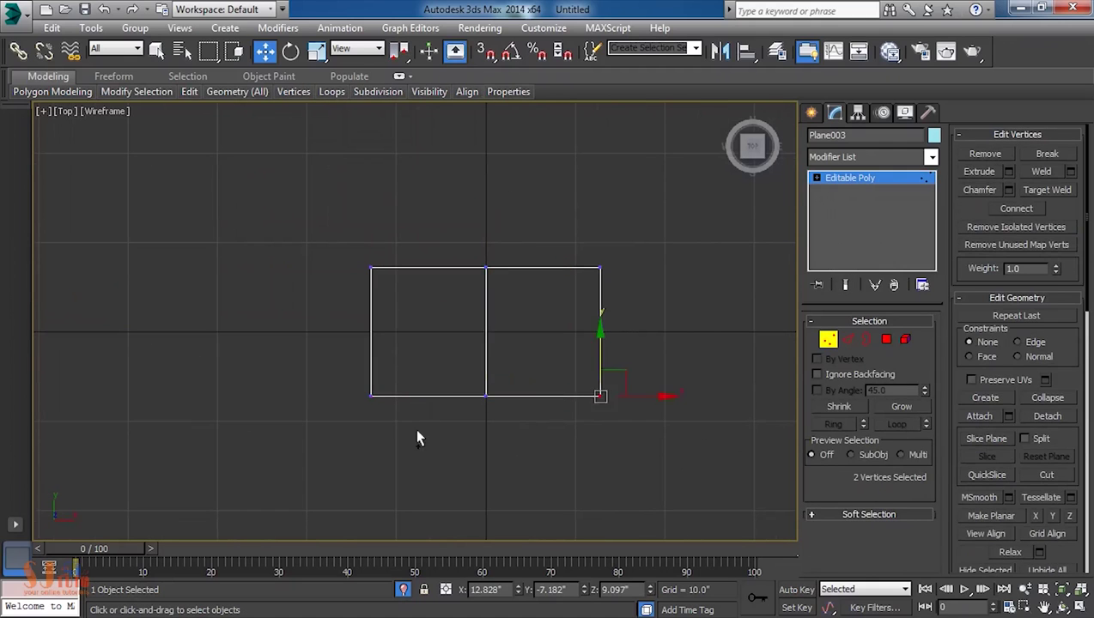
pyautogui.press('2')
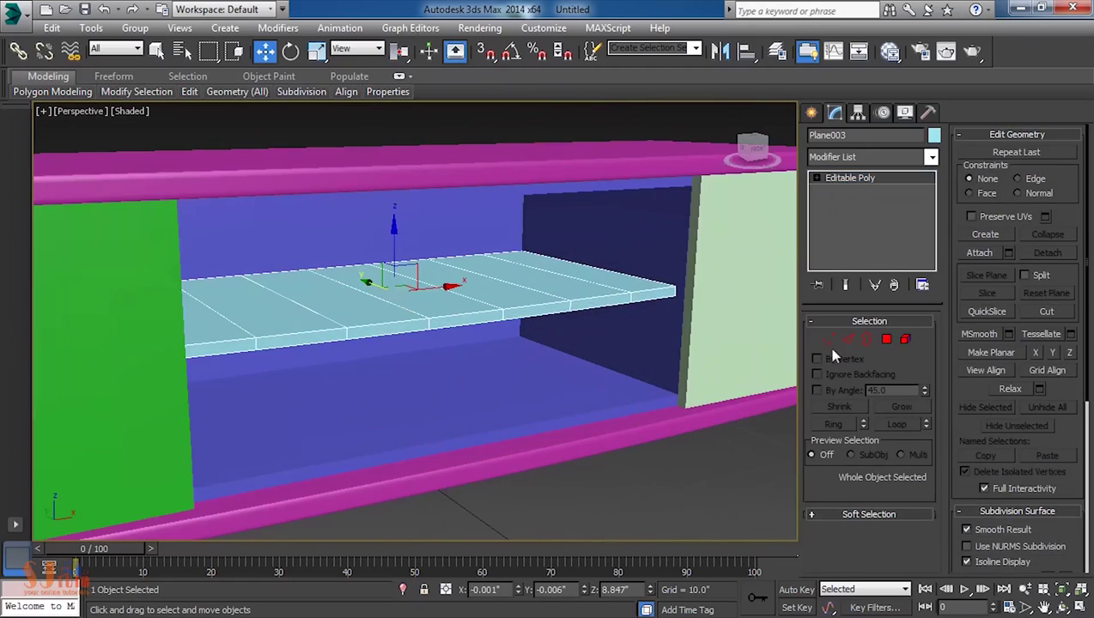
pyautogui.click(897, 424)
pyautogui.hotkey('alt', 'q')
pyautogui.scroll(3, 618, 357)
pyautogui.keyDown('alt'); pyautogui.moveTo(617, 357); pyautogui.dragTo(462, 367, button='middle'); pyautogui.keyUp('alt')
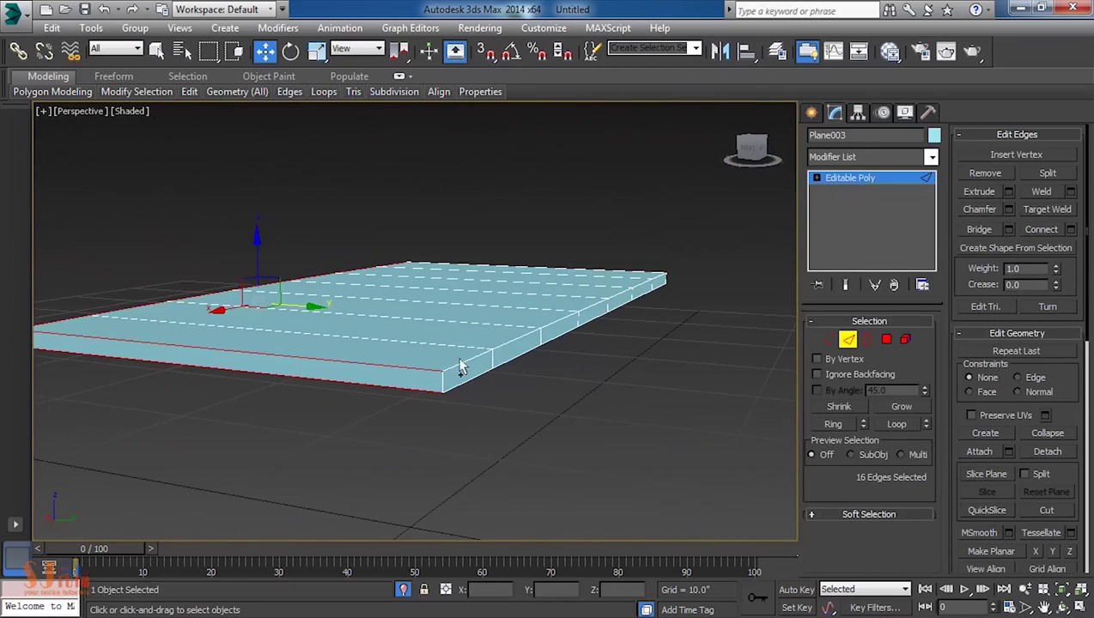
pyautogui.moveTo(391, 392)
pyautogui.keyDown('alt'); pyautogui.mouseDown(button='middle')
pyautogui.moveTo(298, 460)
pyautogui.moveTo(312, 425)
pyautogui.mouseUp(button='middle'); pyautogui.keyUp('alt')
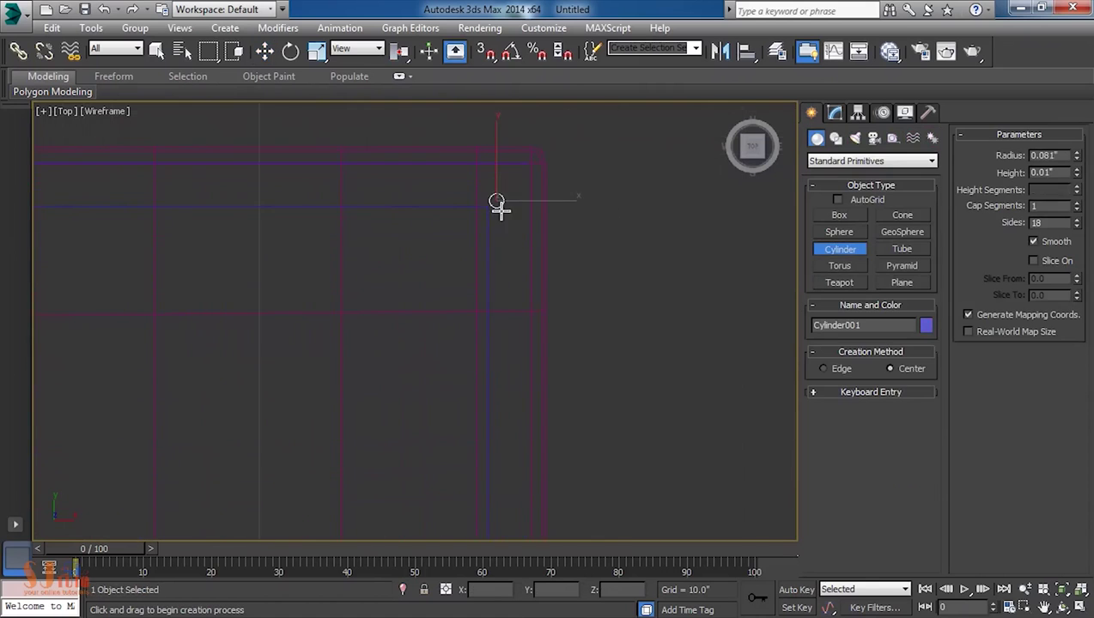
# Convert the post to Editable Poly and extrude its top and bottom faces into thin caps.
pyautogui.press('w')
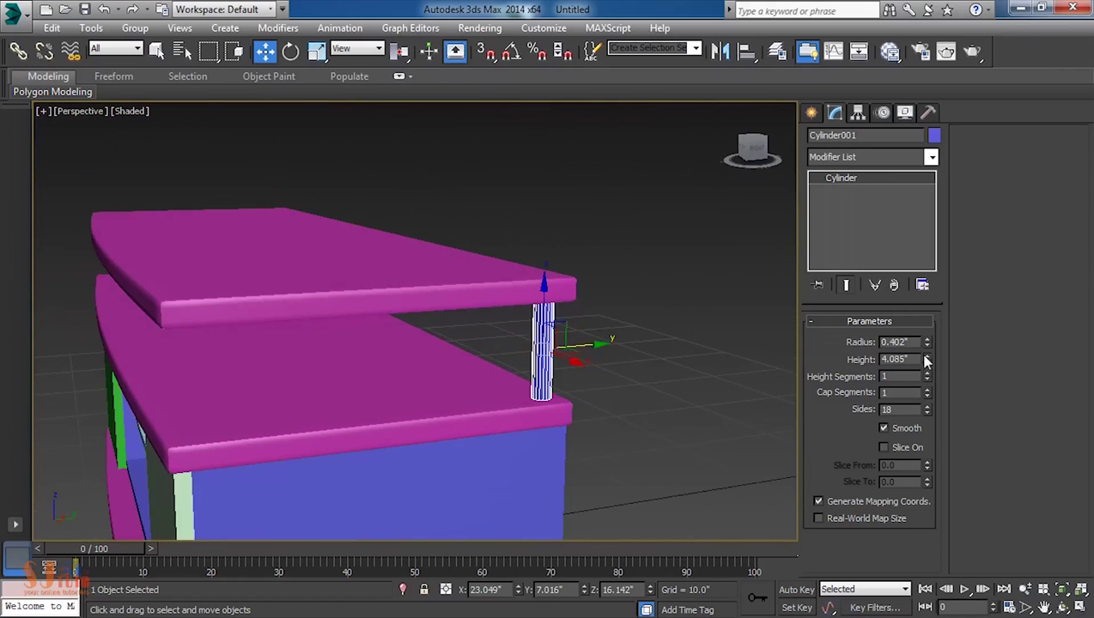
pyautogui.rightClick(516, 347)
pyautogui.click(502, 510)
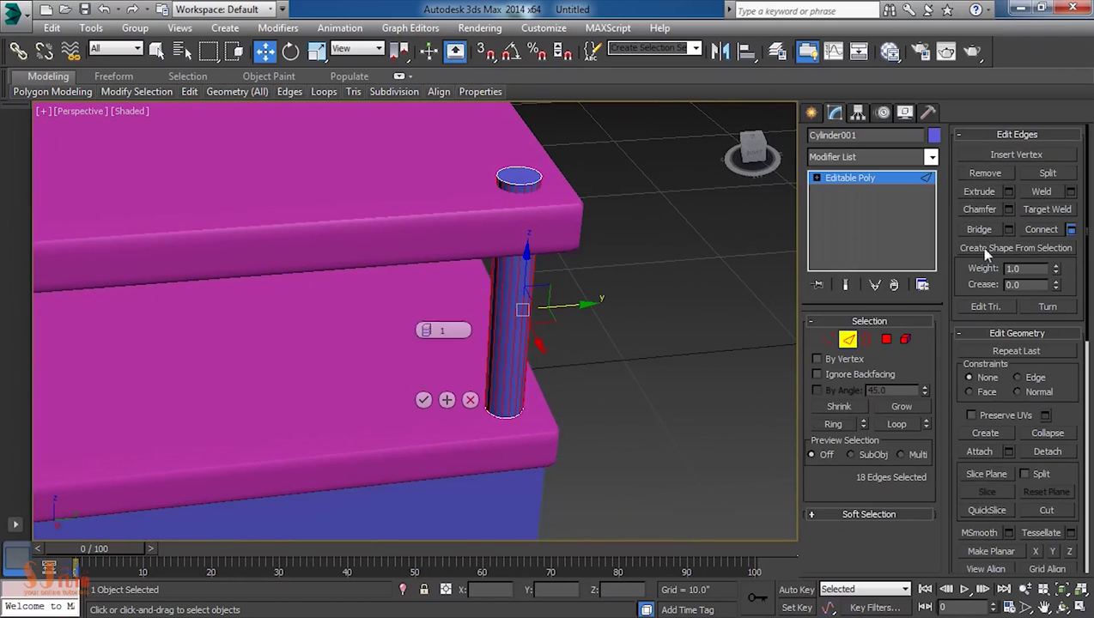
pyautogui.click(887, 340)
pyautogui.click(489, 406)
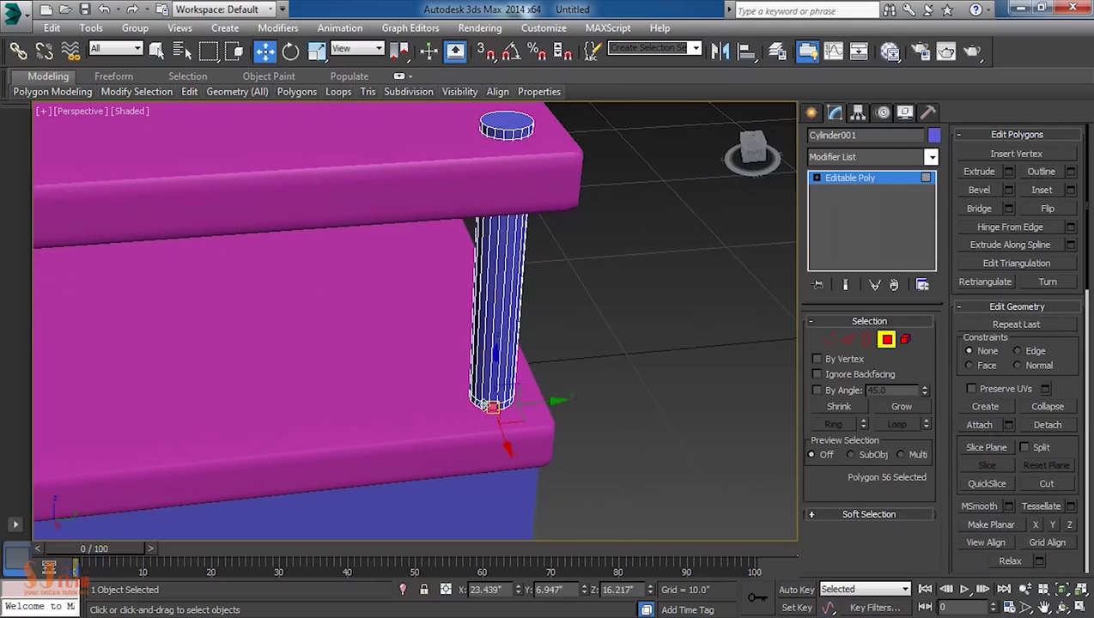
pyautogui.keyDown('ctrl'); pyautogui.click(509, 129); pyautogui.keyUp('ctrl')
pyautogui.hotkey('shift', 'e')
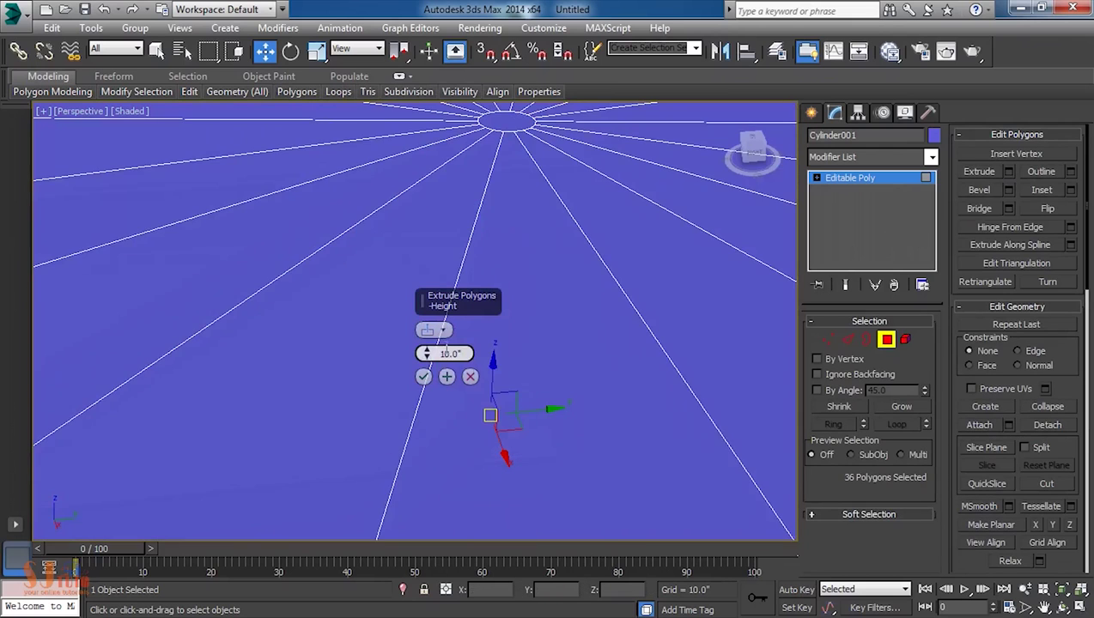
pyautogui.keyDown('alt'); pyautogui.moveTo(460, 397); pyautogui.dragTo(552, 257, button='middle'); pyautogui.keyUp('alt')
pyautogui.moveTo(427, 354); pyautogui.dragTo(427, 361)
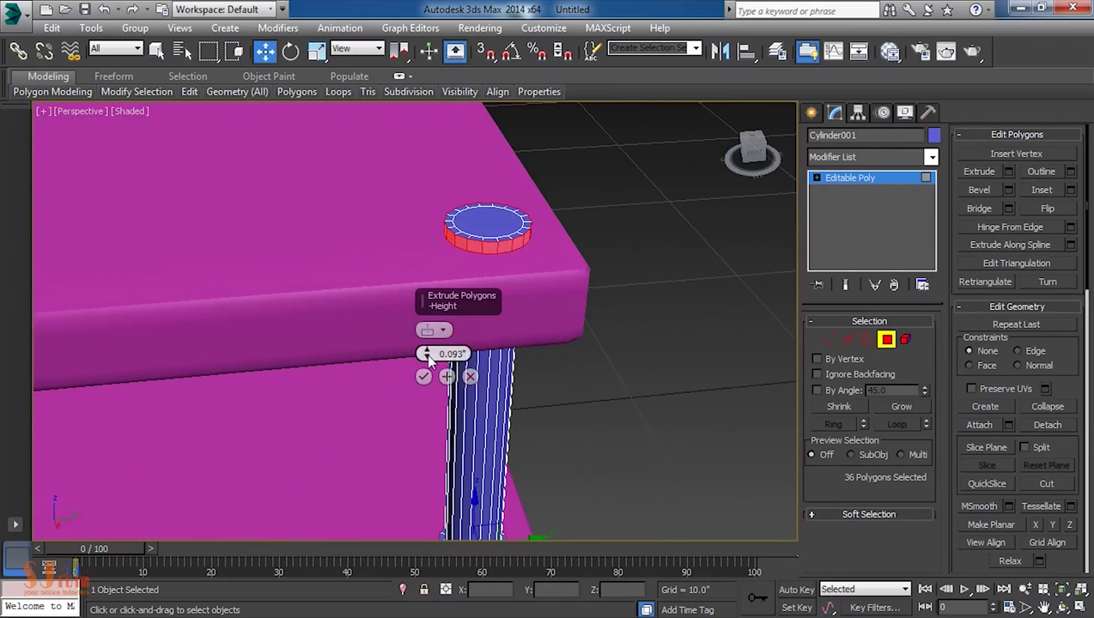
pyautogui.click(423, 377)
pyautogui.press('4')
# In a wireframe top view, clone the post to the shelf's other side and move its pivot to the shelf centre.
pyautogui.scroll(-5, 563, 324)
pyautogui.press('t')
pyautogui.press('F3')
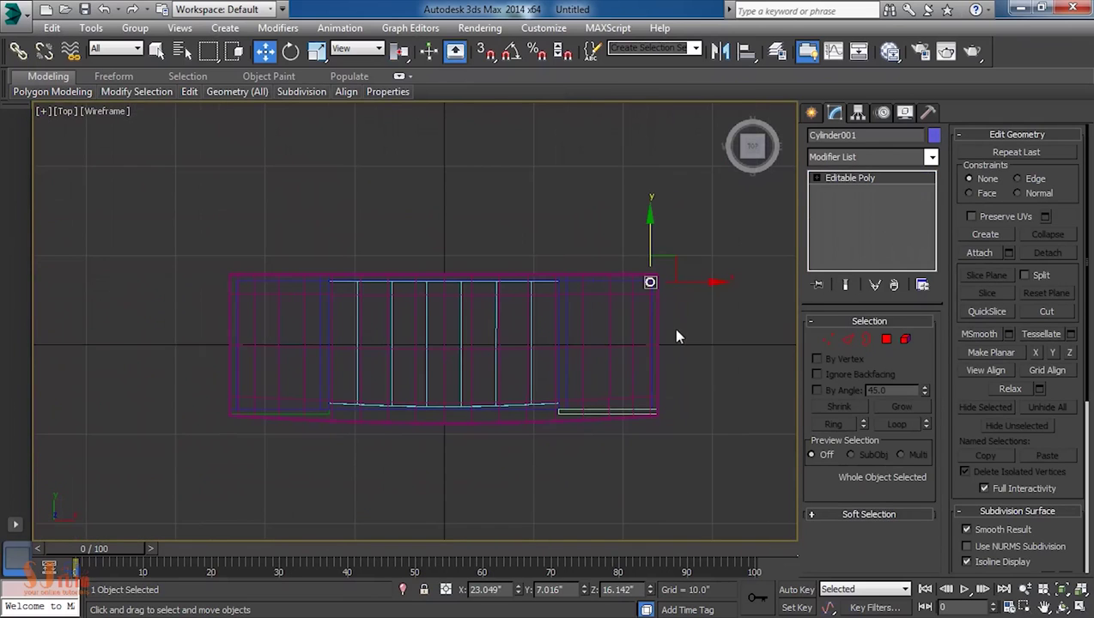
pyautogui.scroll(2, 575, 333)
pyautogui.keyDown('shift'); pyautogui.moveTo(578, 136); pyautogui.dragTo(578, 251); pyautogui.keyUp('shift')
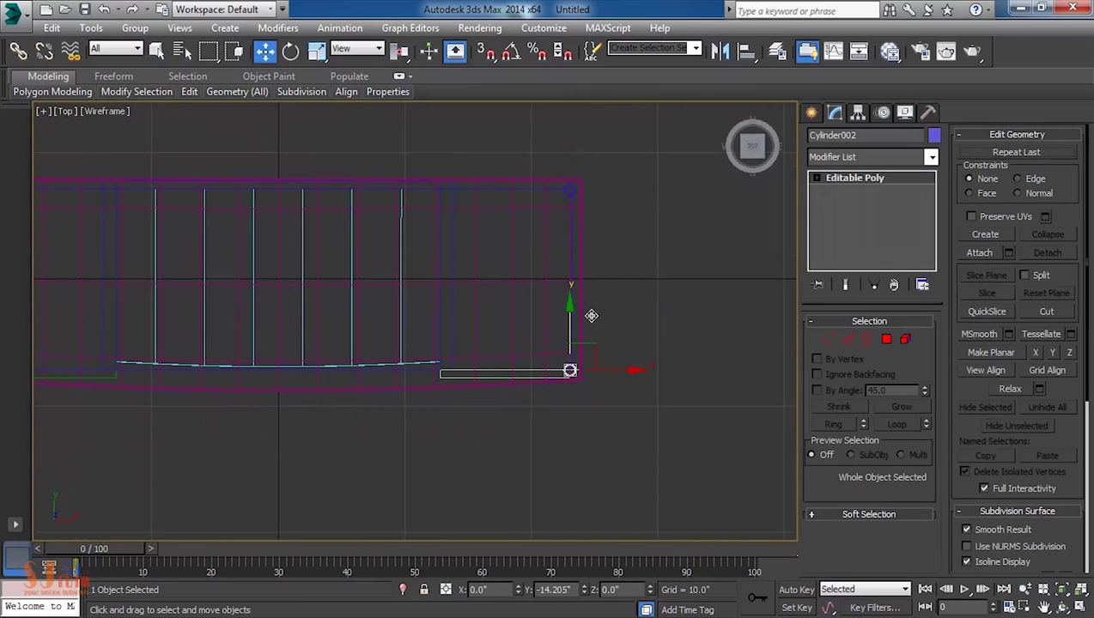
pyautogui.click(866, 215)
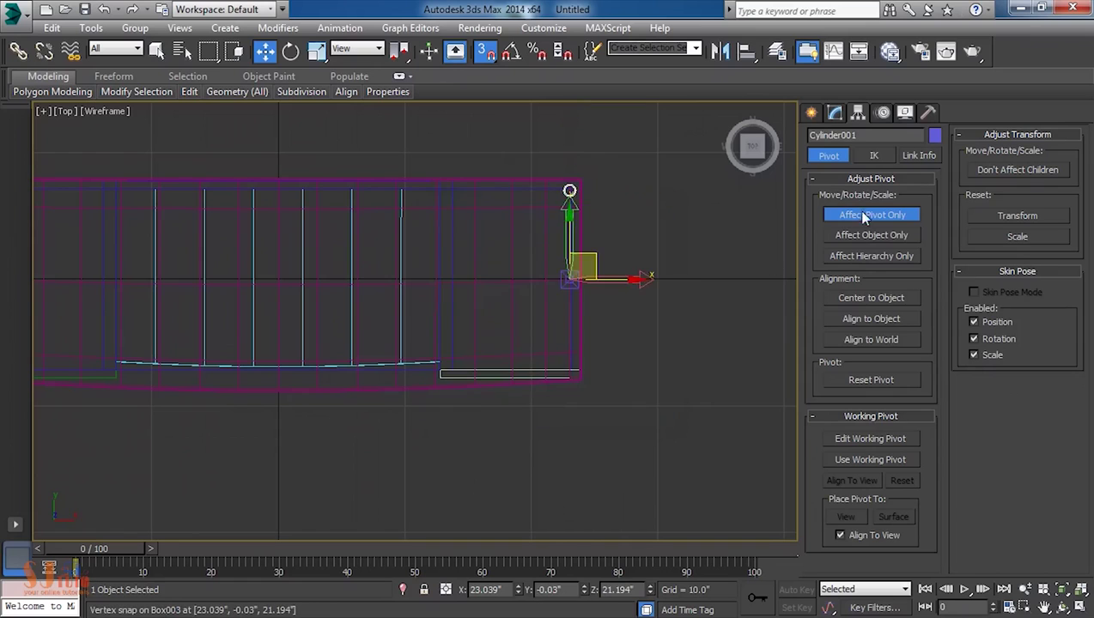
pyautogui.click(866, 216)
# Select both posts, centre their shared pivot, and mirror them to the remaining corners.
pyautogui.hotkey('alt', 'm')
pyautogui.click(819, 402)
pyautogui.click(872, 215)
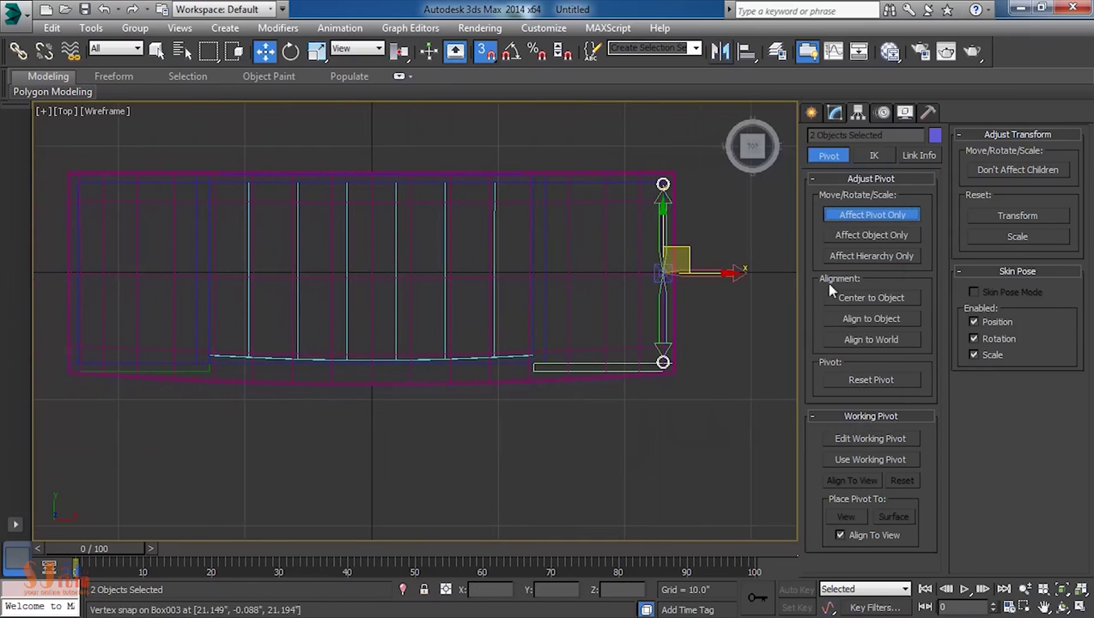
pyautogui.click(871, 214)
pyautogui.hotkey('alt', 'm')
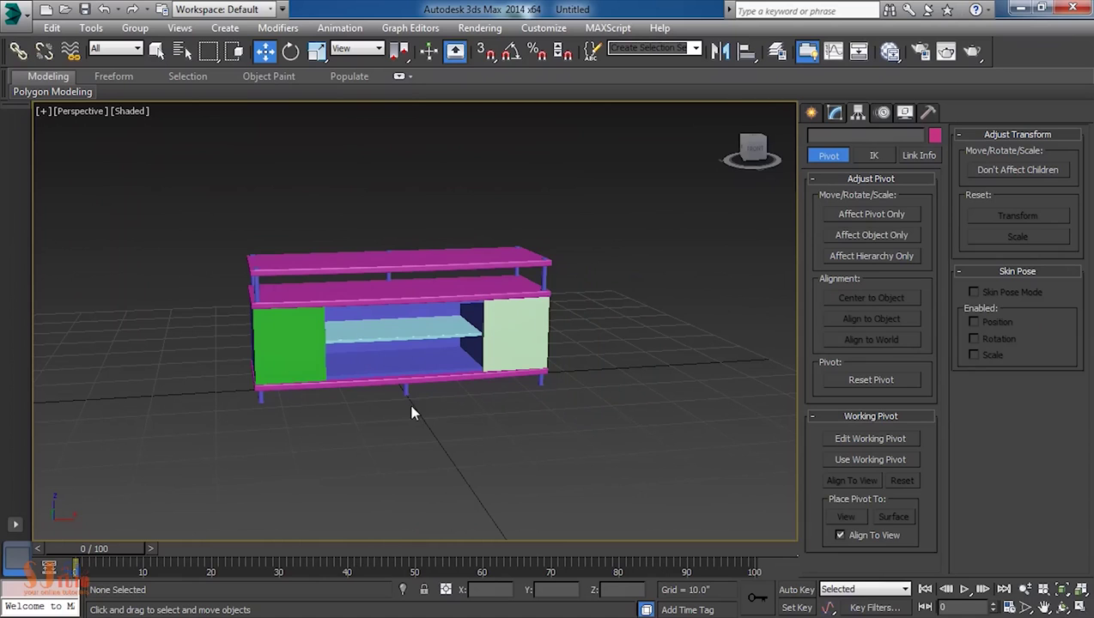
pyautogui.click(820, 112)
# Draw a box for the handle on the light green door in the front view.
pyautogui.click(839, 215)
pyautogui.hotkey('alt', 'w')
pyautogui.hotkey('alt', 'w')
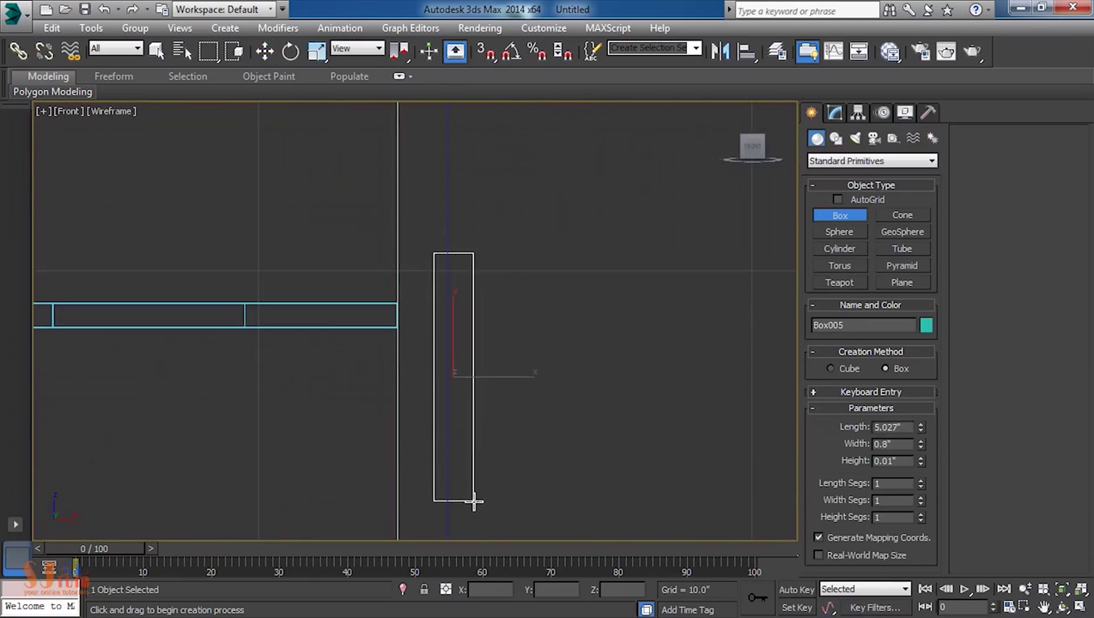
pyautogui.click(473, 503)
pyautogui.hotkey('alt', 'w')
pyautogui.rightClick(387, 398)
pyautogui.hotkey('alt', 'w')
pyautogui.press('w')
pyautogui.hotkey('alt', 'w')
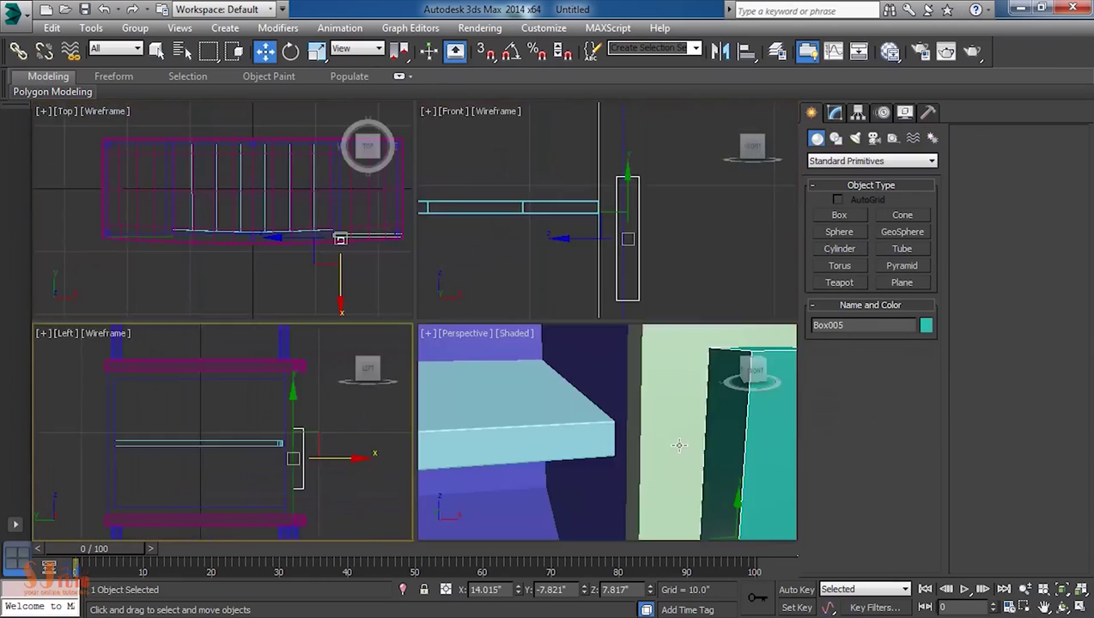
pyautogui.hotkey('alt', 'w')
# Align the handle's Z position to the door, then reduce the box's size.
pyautogui.hotkey('alt', 'a')
pyautogui.click(616, 173)
pyautogui.click(835, 217)
pyautogui.click(776, 217)
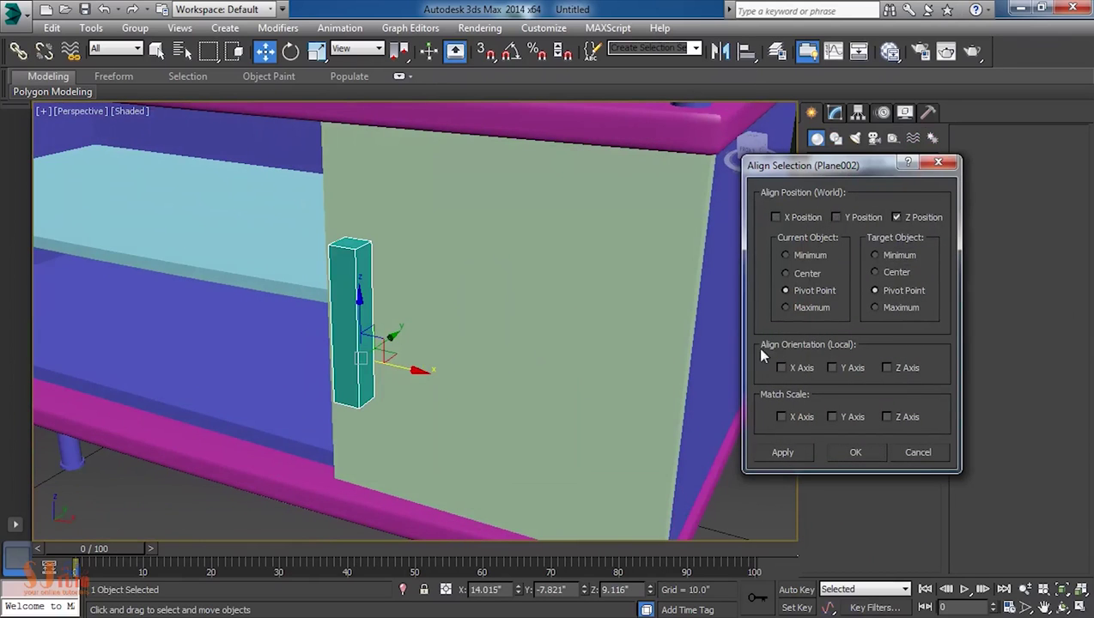
pyautogui.click(851, 456)
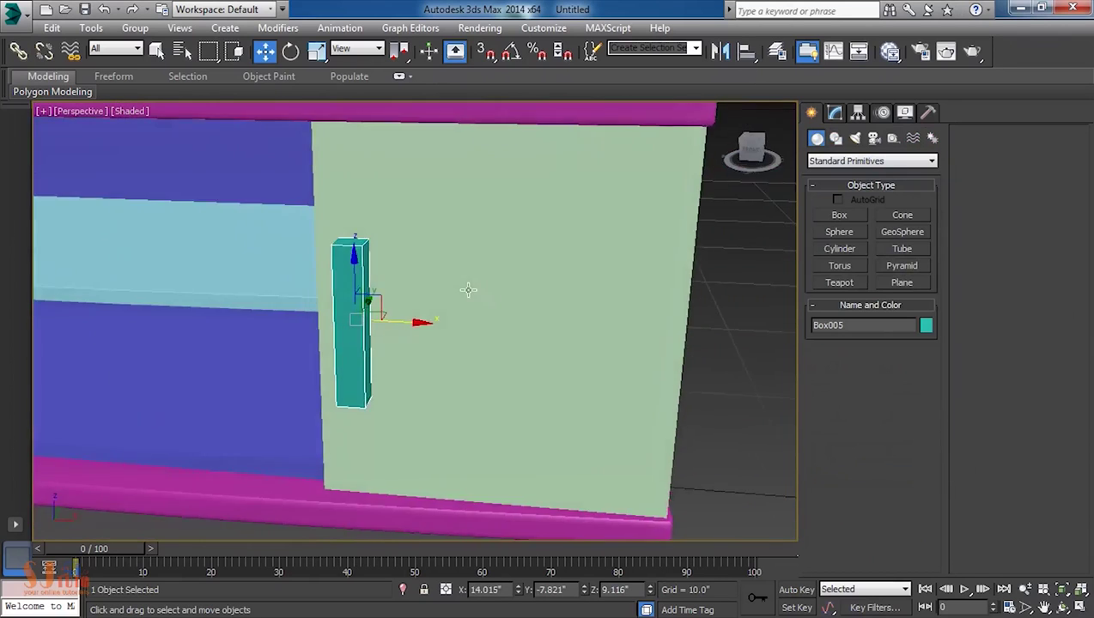
pyautogui.press('f')
pyautogui.click(835, 113)
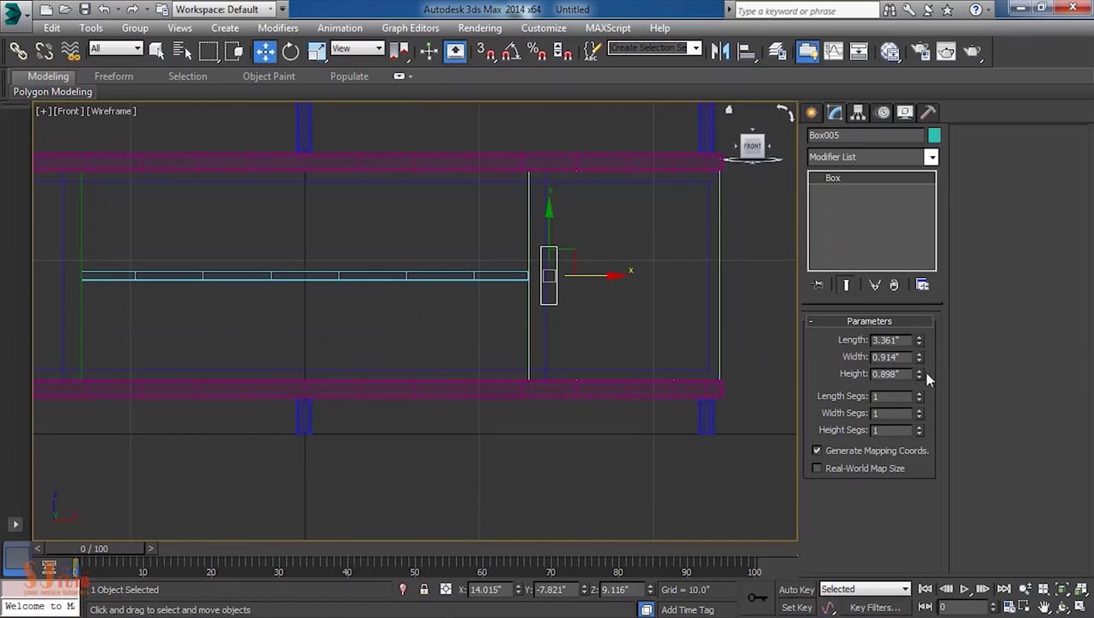
pyautogui.moveTo(920, 375); pyautogui.dragTo(920, 384)
pyautogui.hotkey('alt', 'w')
pyautogui.hotkey('alt', 'w')
pyautogui.scroll(3, 391, 326)
# Convert the handle to Editable Poly, add edge loops, and pinch the middle vertices inward.
pyautogui.rightClick(375, 295)
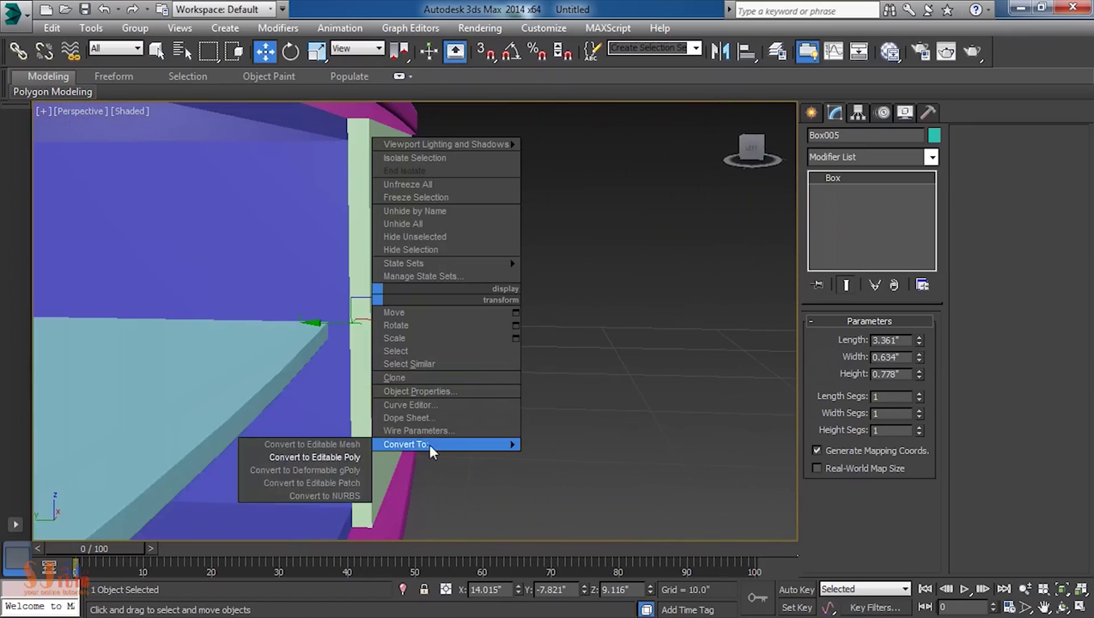
pyautogui.click(314, 457)
pyautogui.press('2')
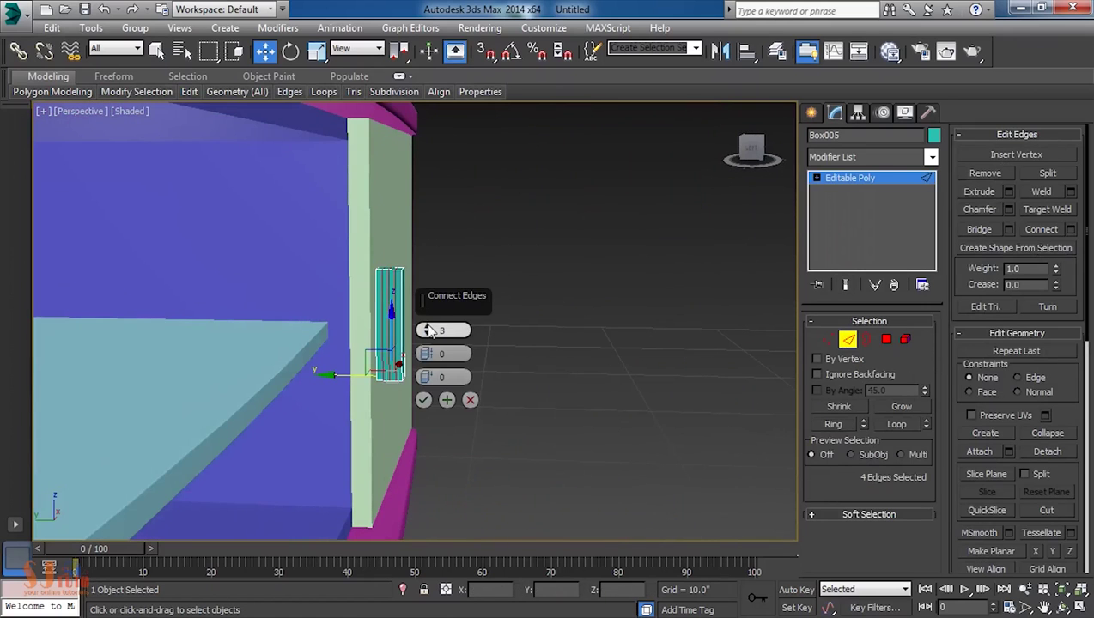
pyautogui.press('t')
pyautogui.press('z')
pyautogui.press('1')
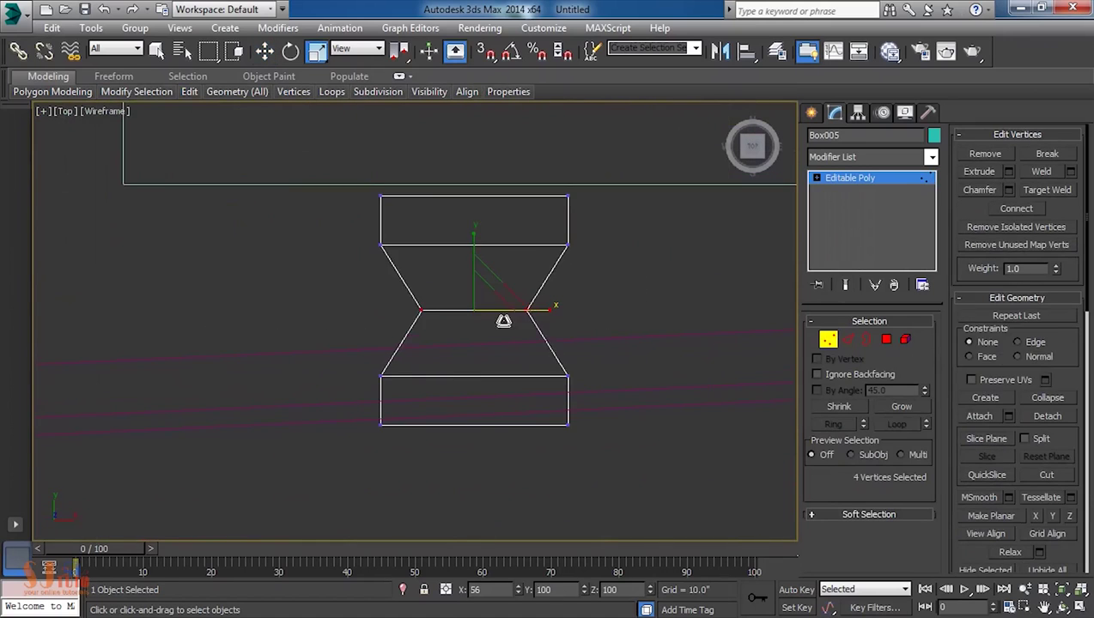
pyautogui.moveTo(503, 322); pyautogui.dragTo(653, 355)
# Chamfer the handle's edges and select its vertices.
pyautogui.press('2')
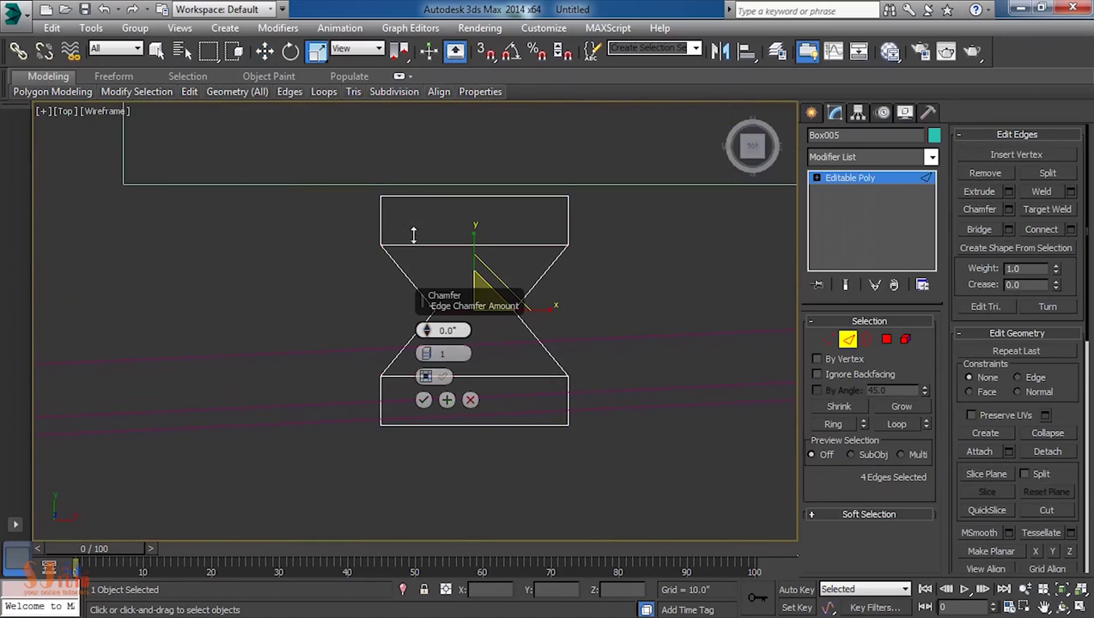
pyautogui.click(424, 400)
pyautogui.press('1')
pyautogui.moveTo(435, 257); pyautogui.dragTo(386, 367)
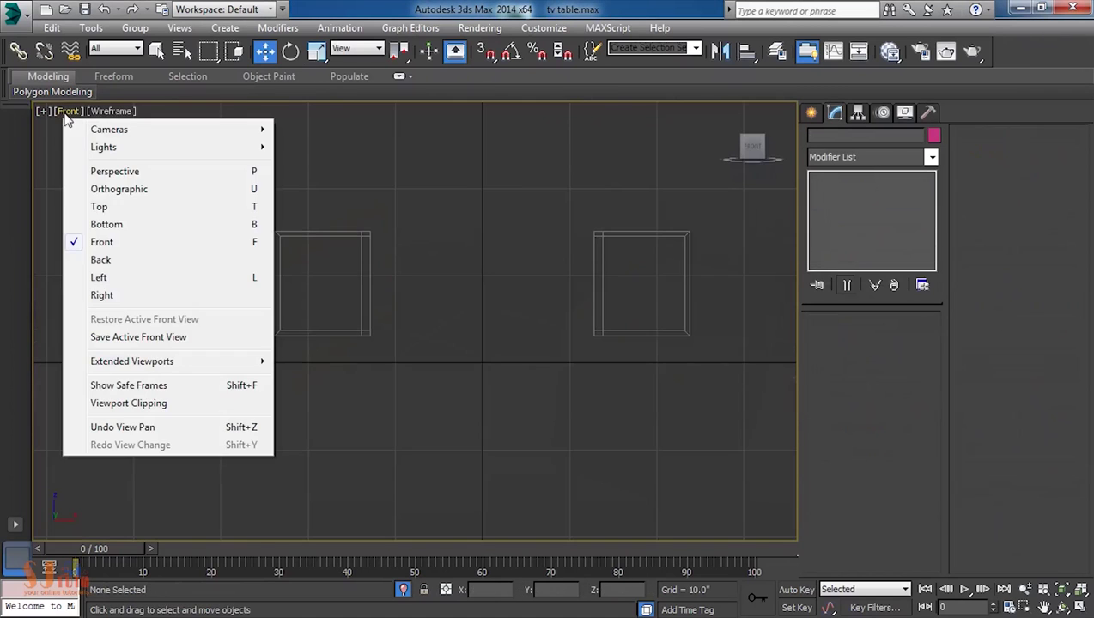
# Change the back panel's object colour from pink to grey and zoom out to view the whole stand.
pyautogui.click(127, 260)
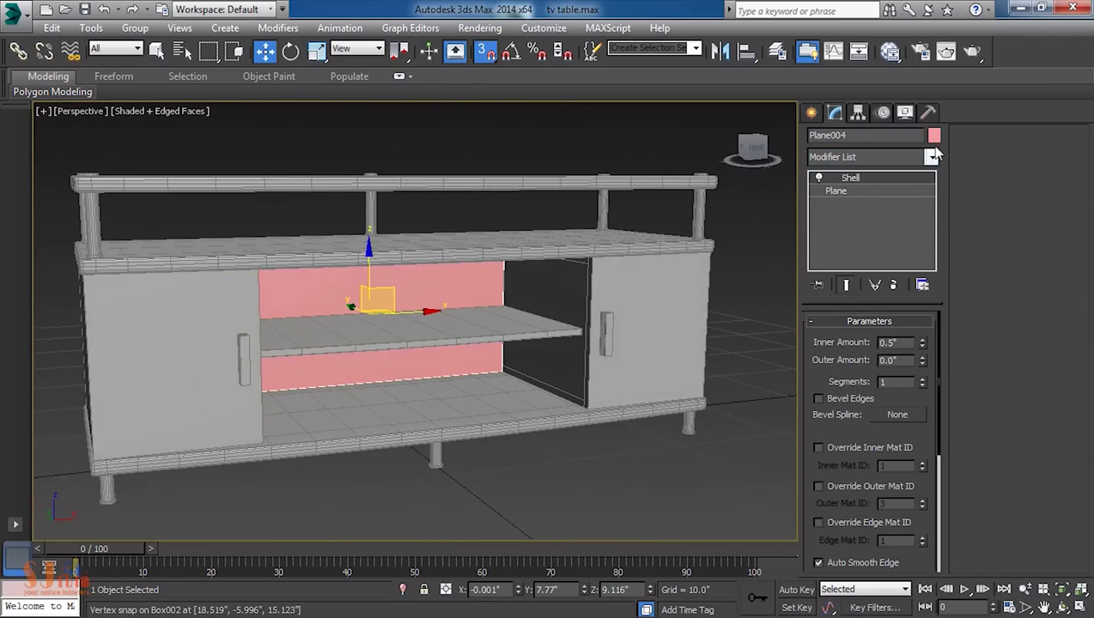
pyautogui.click(933, 136)
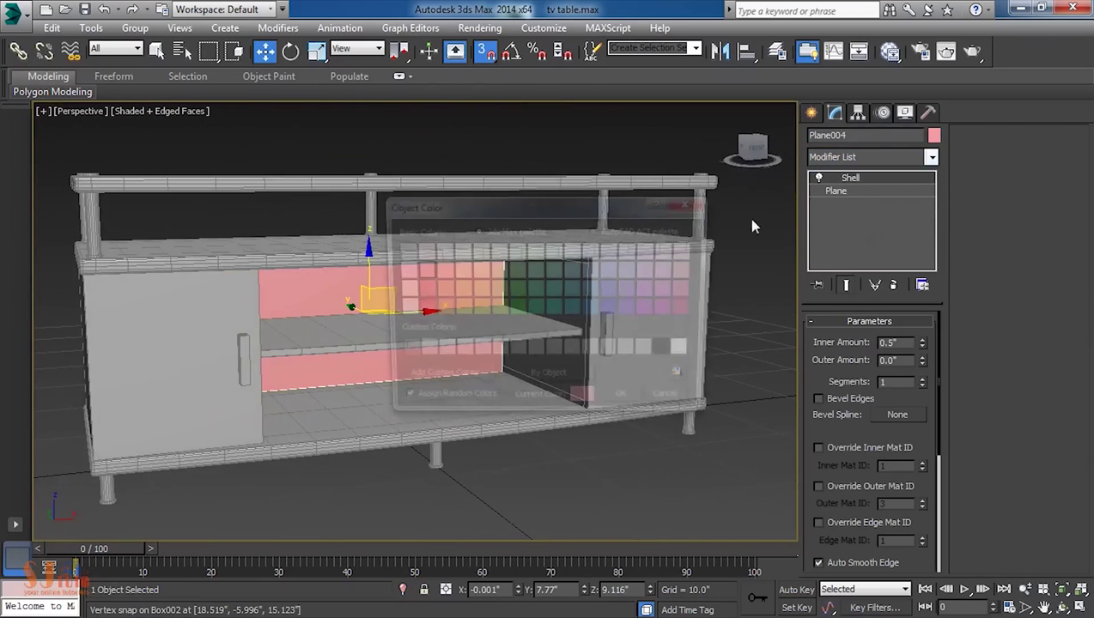
pyautogui.click(419, 354)
pyautogui.click(628, 404)
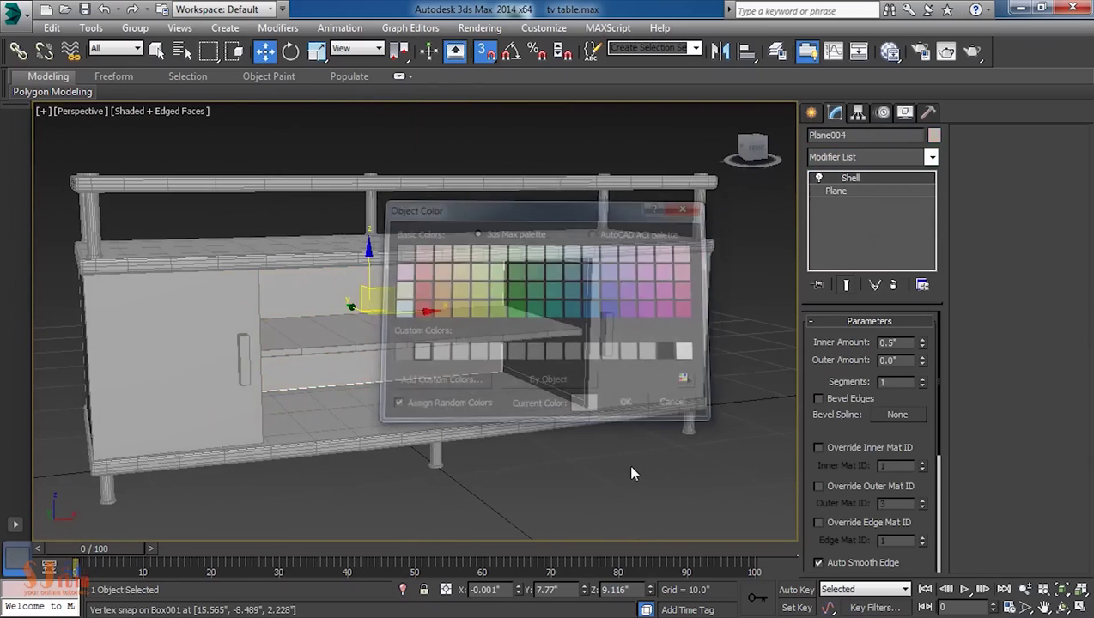
pyautogui.click(628, 463)
pyautogui.scroll(-3, 634, 439)
pyautogui.moveTo(634, 440)
pyautogui.keyDown('alt'); pyautogui.mouseDown(button='middle')
pyautogui.moveTo(620, 384)
pyautogui.moveTo(586, 403)
pyautogui.mouseUp(button='middle'); pyautogui.keyUp('alt')
pyautogui.scroll(-2, 586, 403)
pyautogui.scroll(2, 600, 378)
pyautogui.scroll(2, 600, 378)
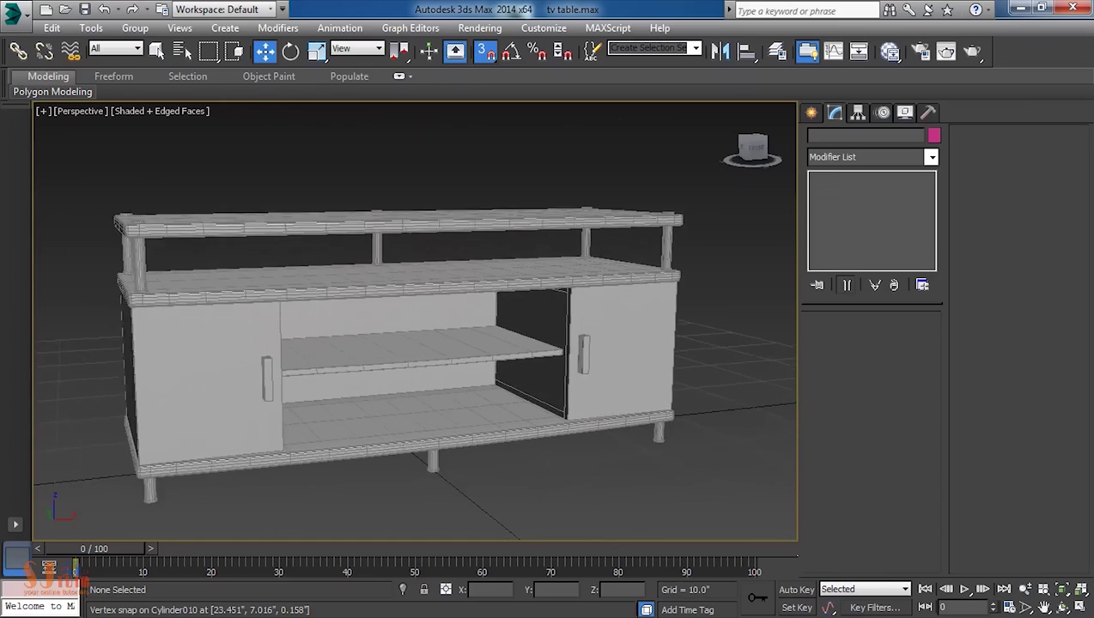